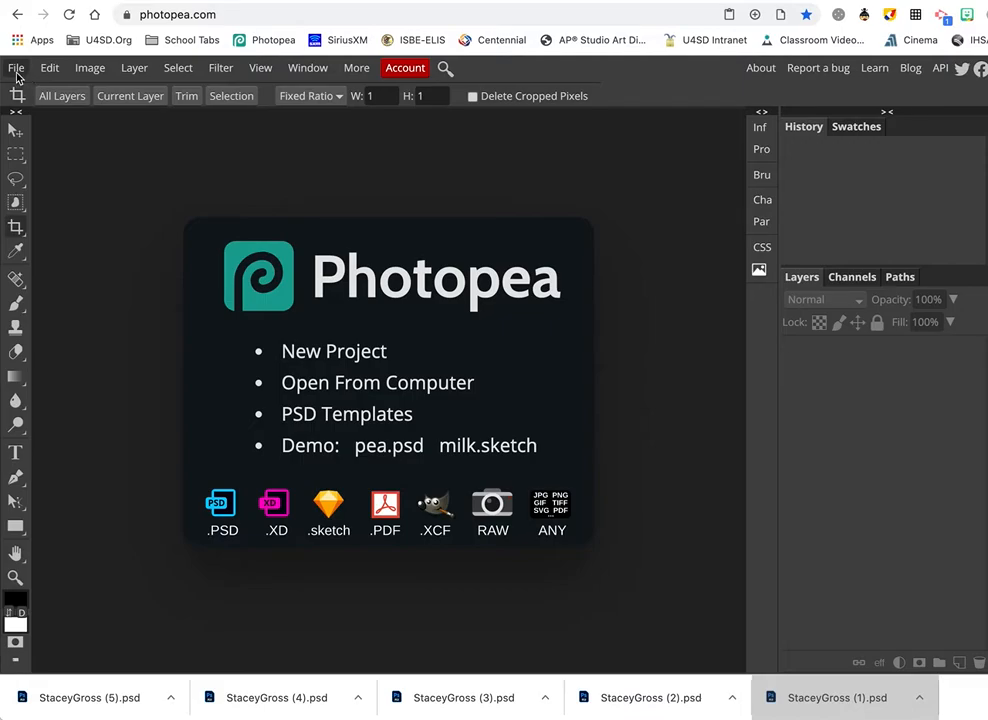
Open the portrait PSD file numbered (1) from the computer
{"action": "left_click", "coordinate": [16, 70]}
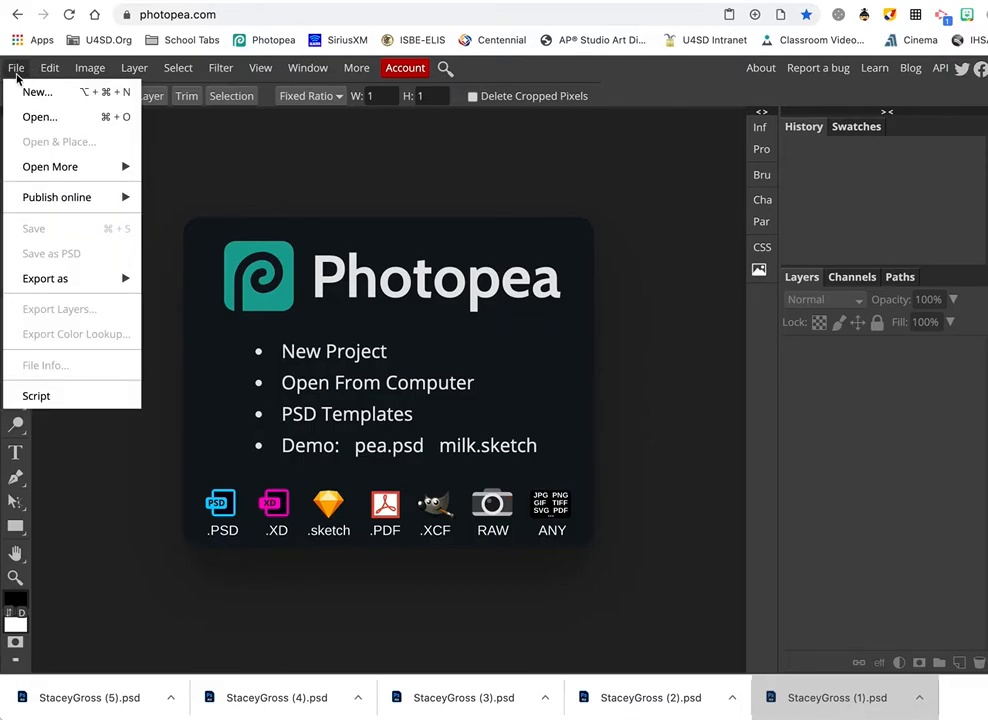
{"action": "left_click", "coordinate": [26, 117]}
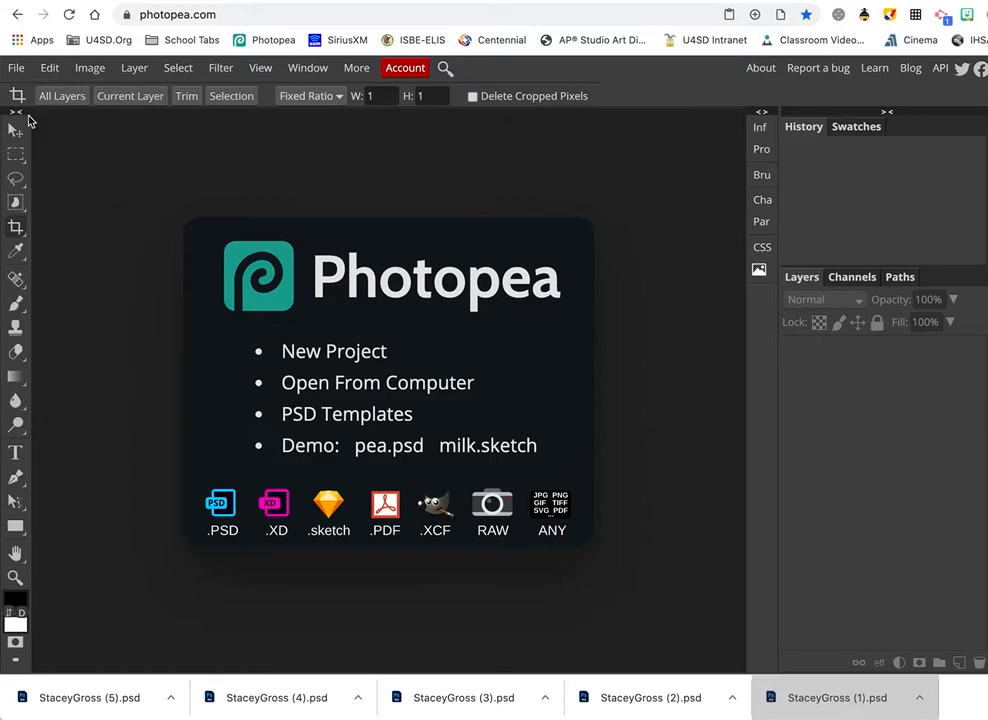
{"action": "double_click", "coordinate": [460, 150]}
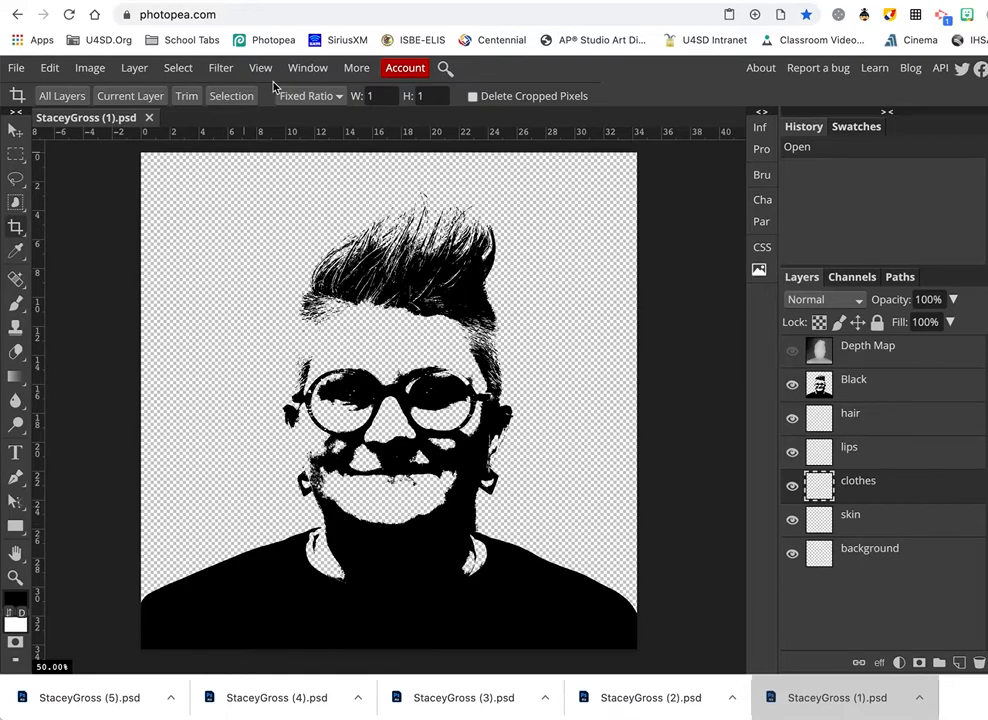
Switch to Google Docs, review the Warhol-Photopea_SBS instructions down to Edit Individual Images, and return to Photopea
{"action": "key", "text": "ctrl+Tab"}
{"action": "scroll", "coordinate": [307, 346], "scroll_direction": "up", "scroll_amount": 20}
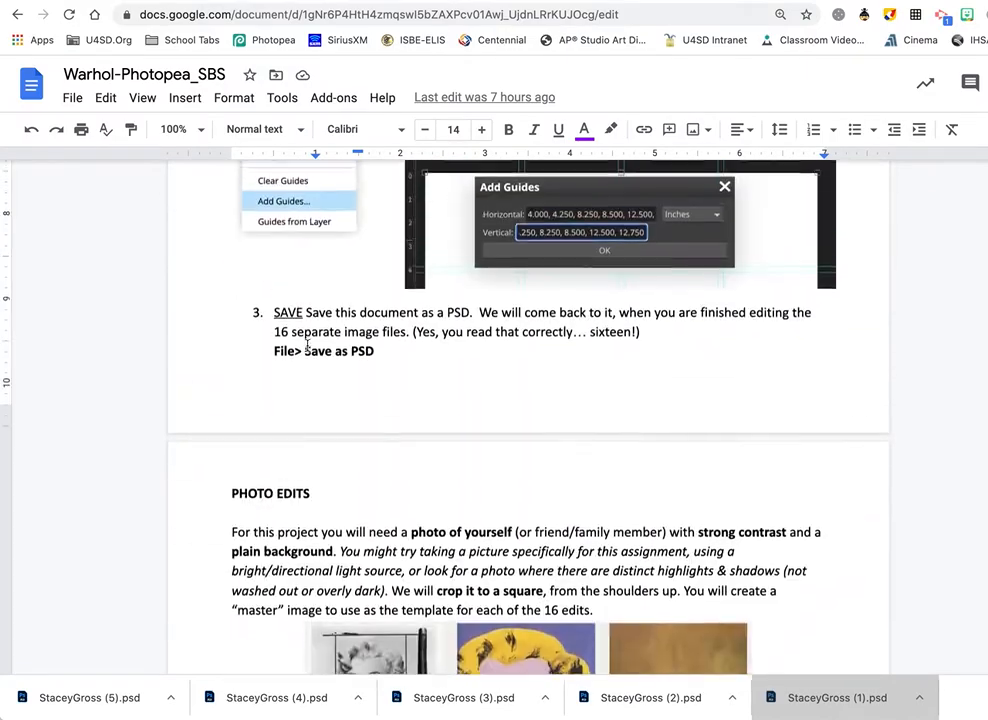
{"action": "scroll", "coordinate": [307, 346], "scroll_direction": "down", "scroll_amount": 5}
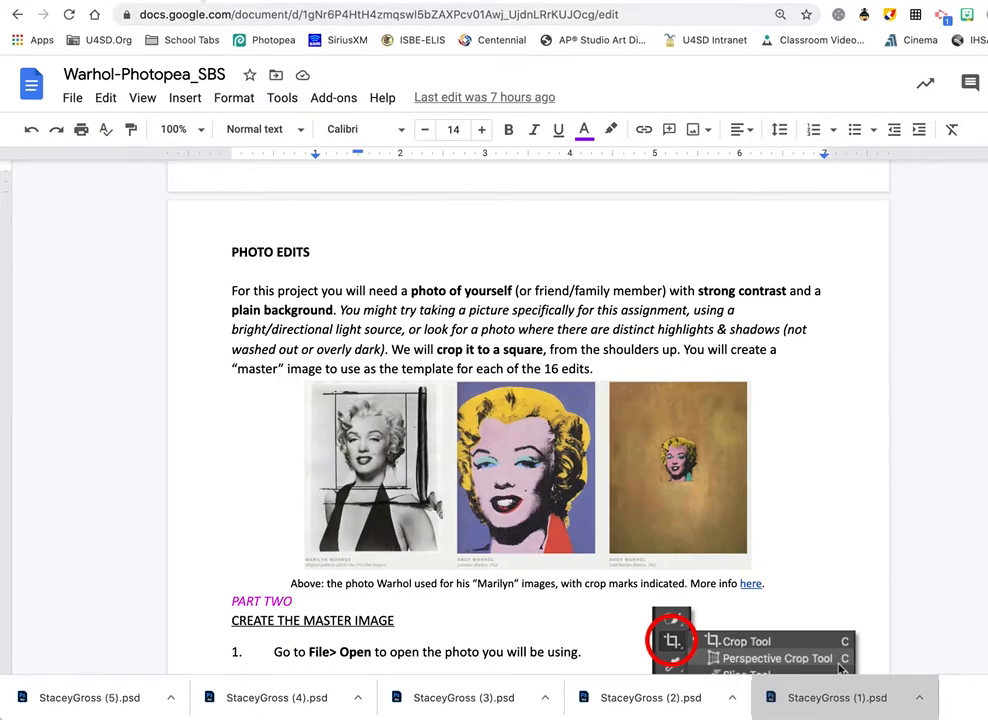
{"action": "scroll", "coordinate": [362, 263], "scroll_direction": "down", "scroll_amount": 20}
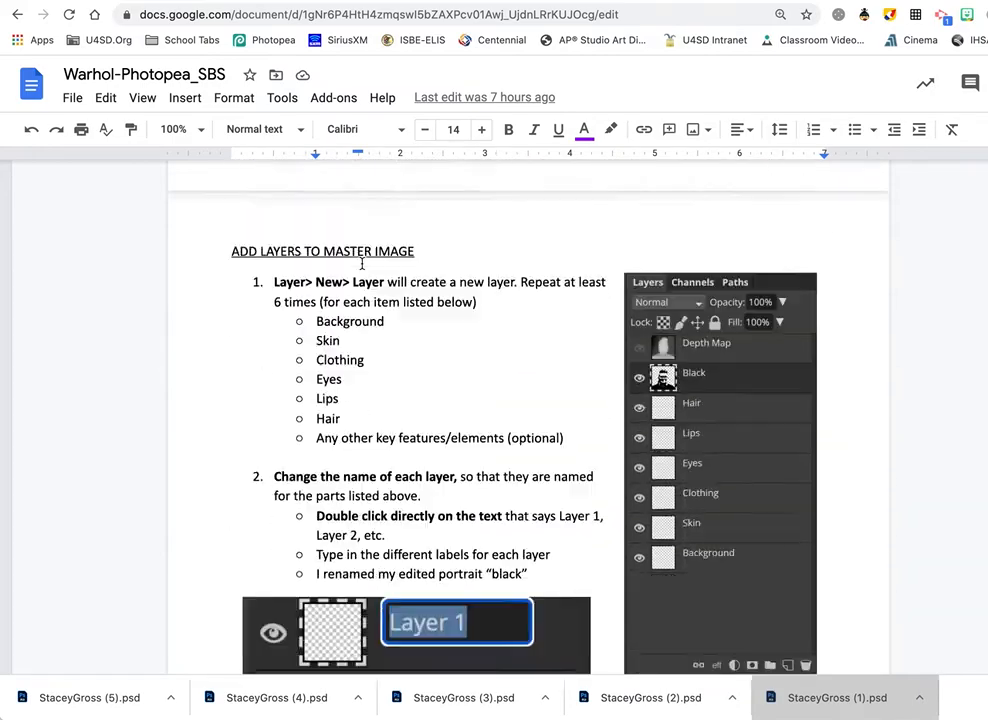
{"action": "scroll", "coordinate": [362, 263], "scroll_direction": "down", "scroll_amount": 4}
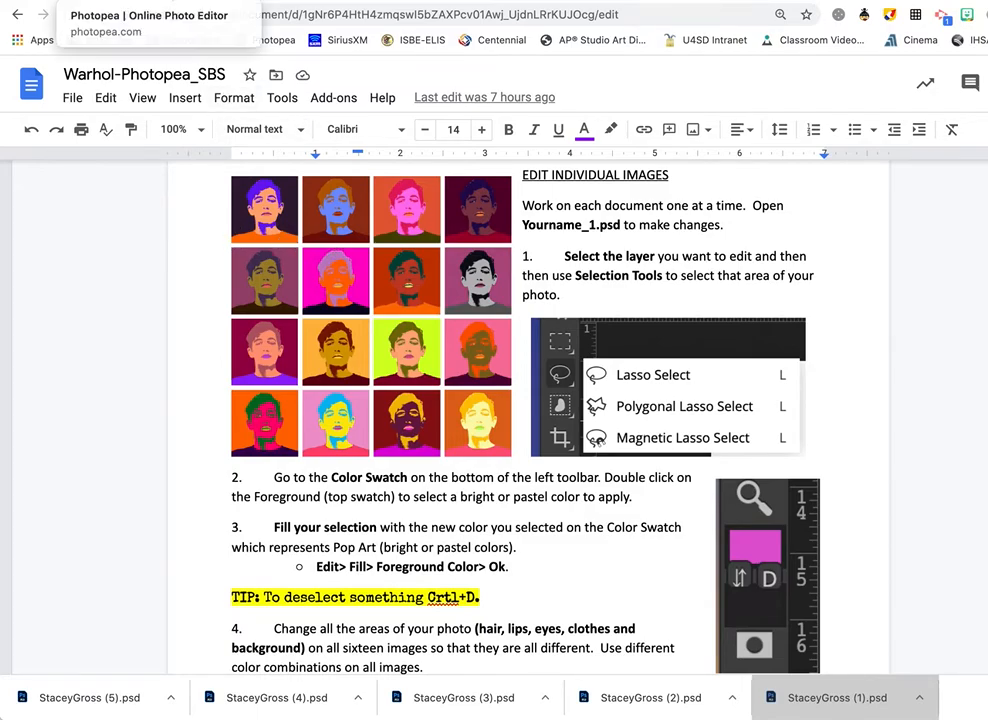
{"action": "left_click", "coordinate": [169, 2]}
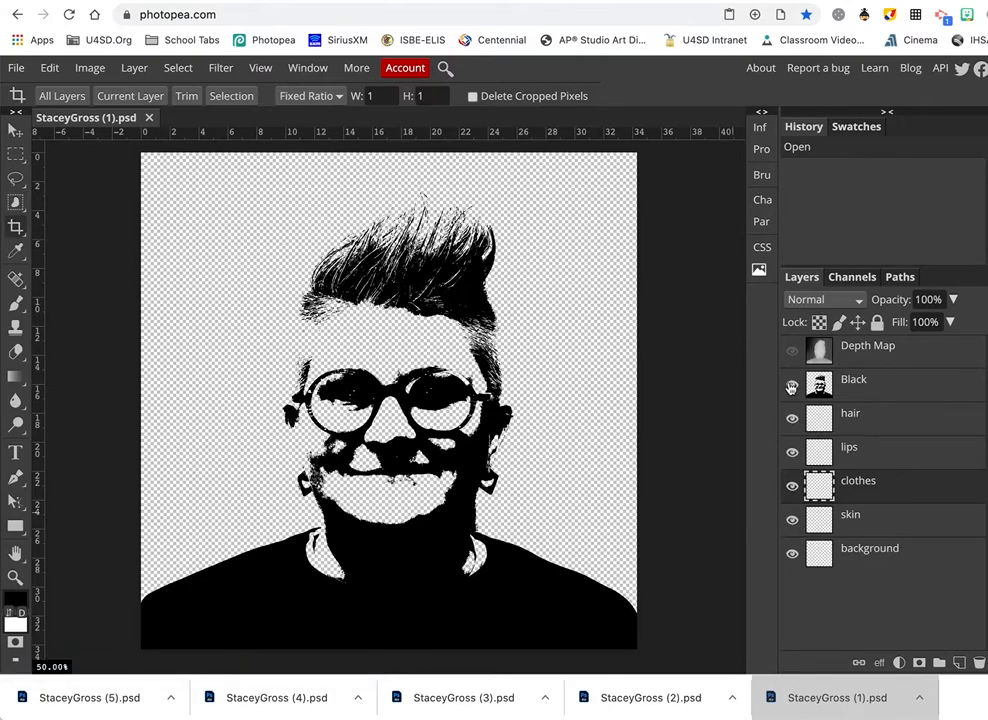
Hide the Black layer so that only the empty color layers are shown
{"action": "left_click", "coordinate": [791, 388]}
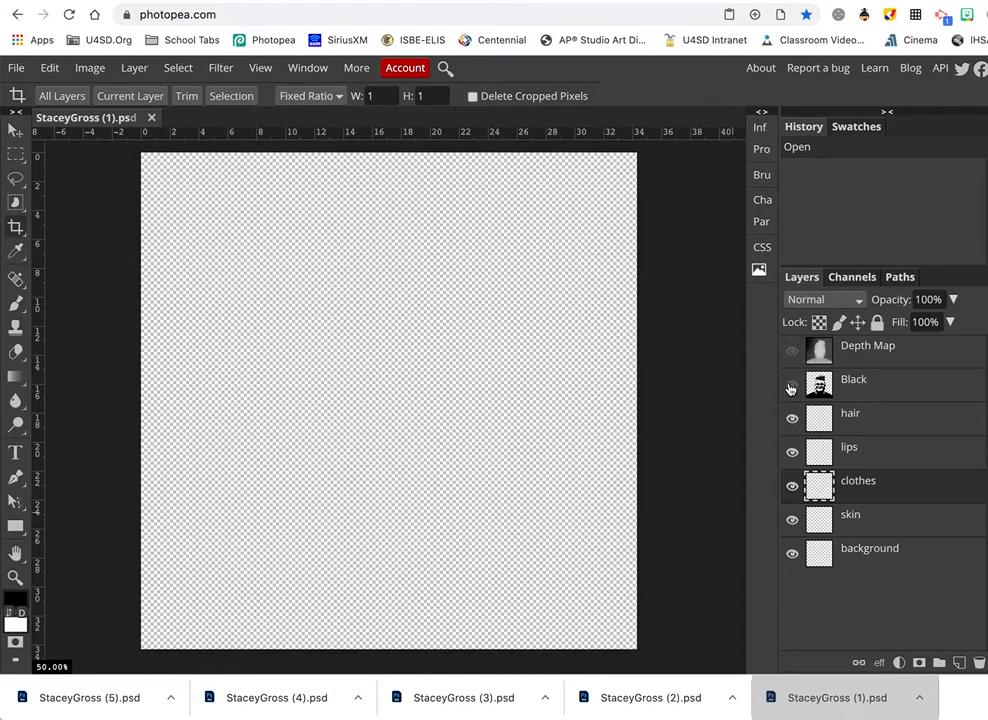
{"action": "left_click", "coordinate": [792, 387]}
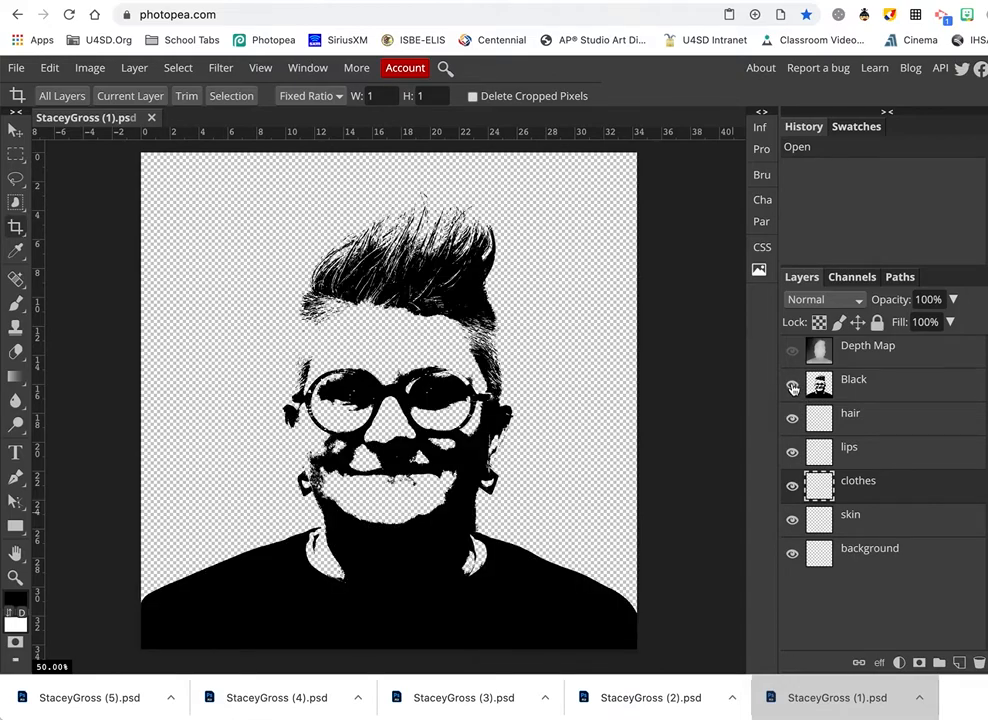
{"action": "left_click", "coordinate": [792, 387]}
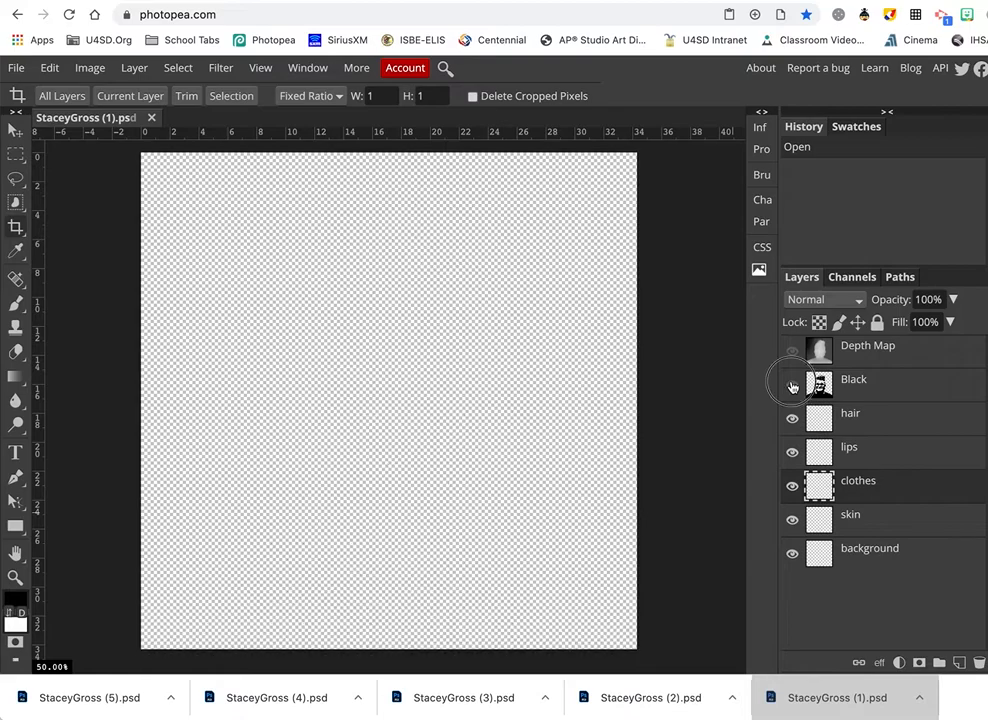
Select the background layer and set the foreground color to purple, hex b647b2
{"action": "left_click", "coordinate": [865, 559]}
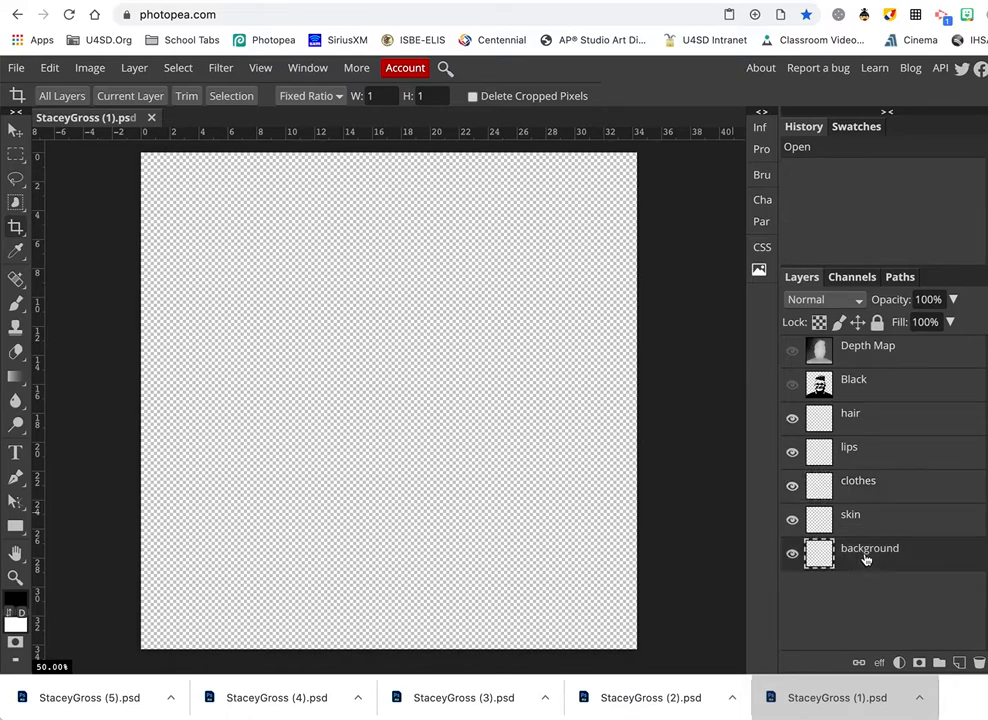
{"action": "left_click", "coordinate": [16, 598]}
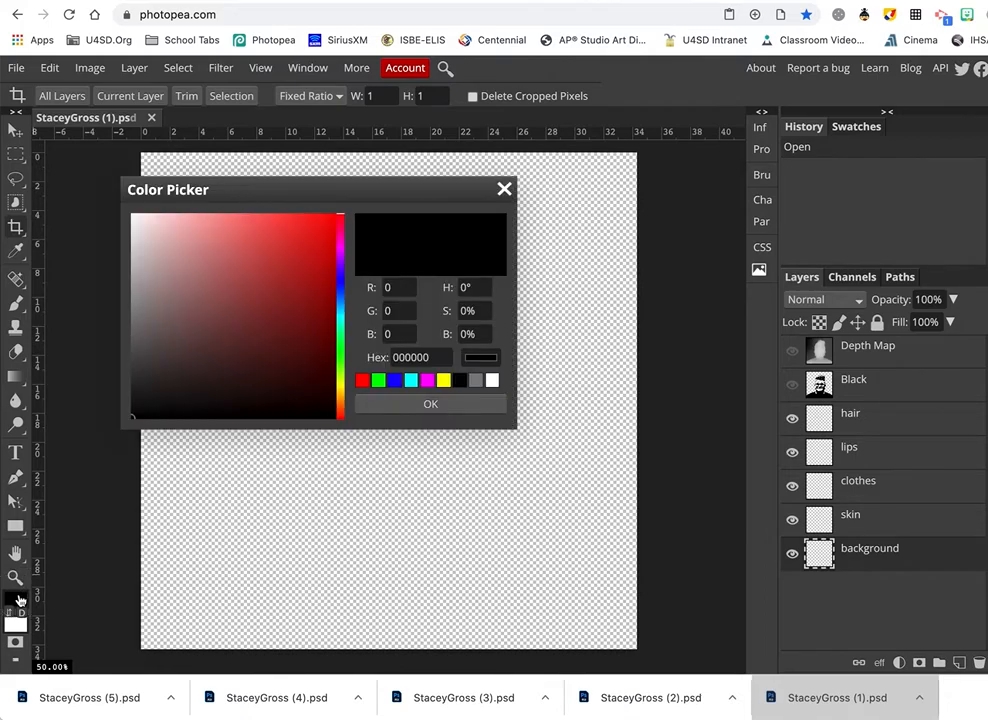
{"action": "left_click", "coordinate": [341, 250]}
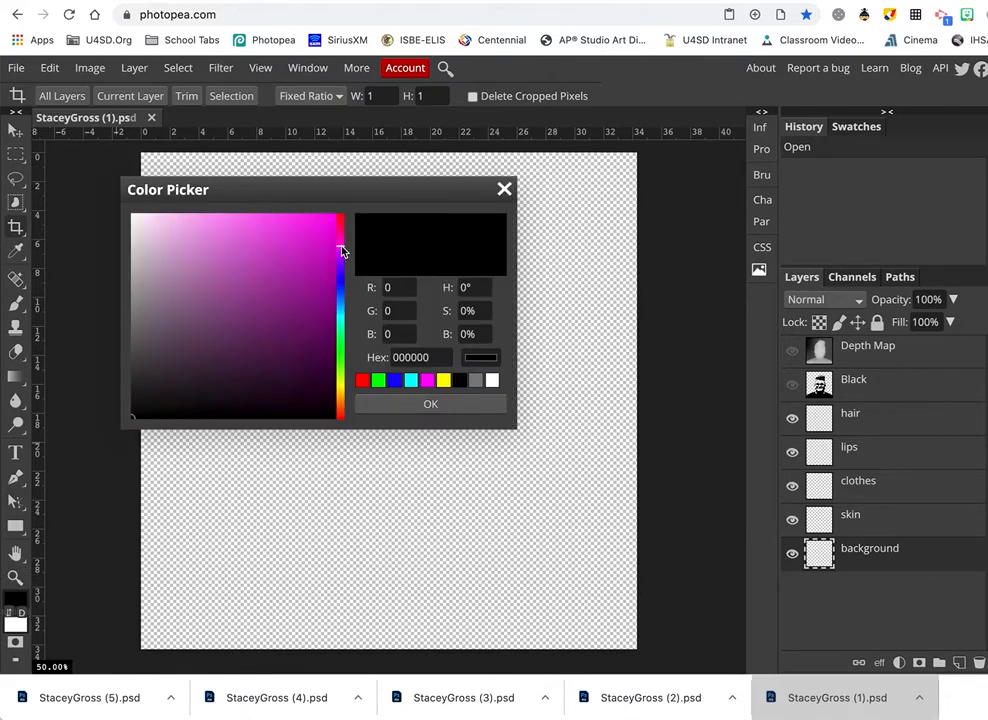
{"action": "left_click", "coordinate": [290, 264]}
{"action": "left_click", "coordinate": [255, 272]}
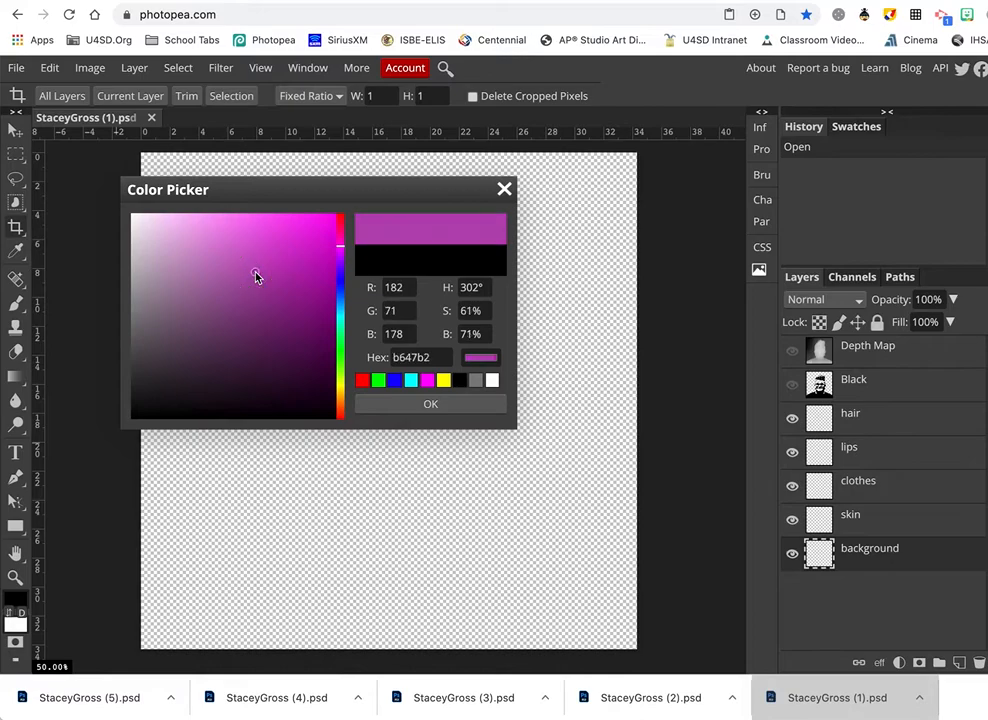
{"action": "left_click", "coordinate": [432, 404]}
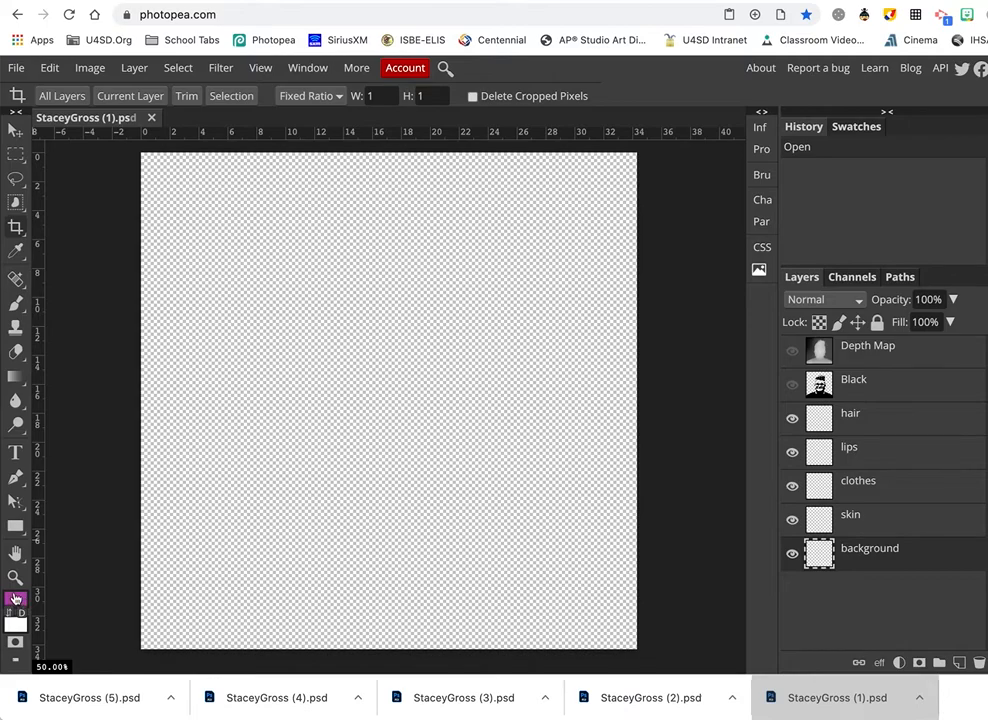
Fill the entire background layer with the purple foreground color using the Paint Bucket Tool
{"action": "left_click", "coordinate": [15, 376]}
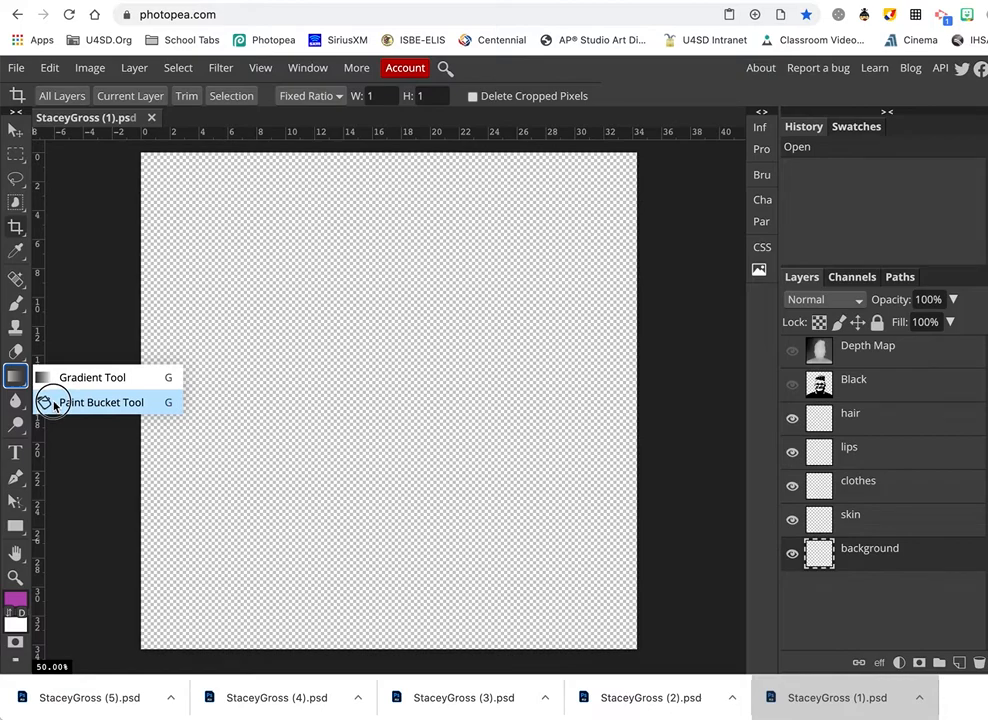
{"action": "left_click", "coordinate": [55, 403]}
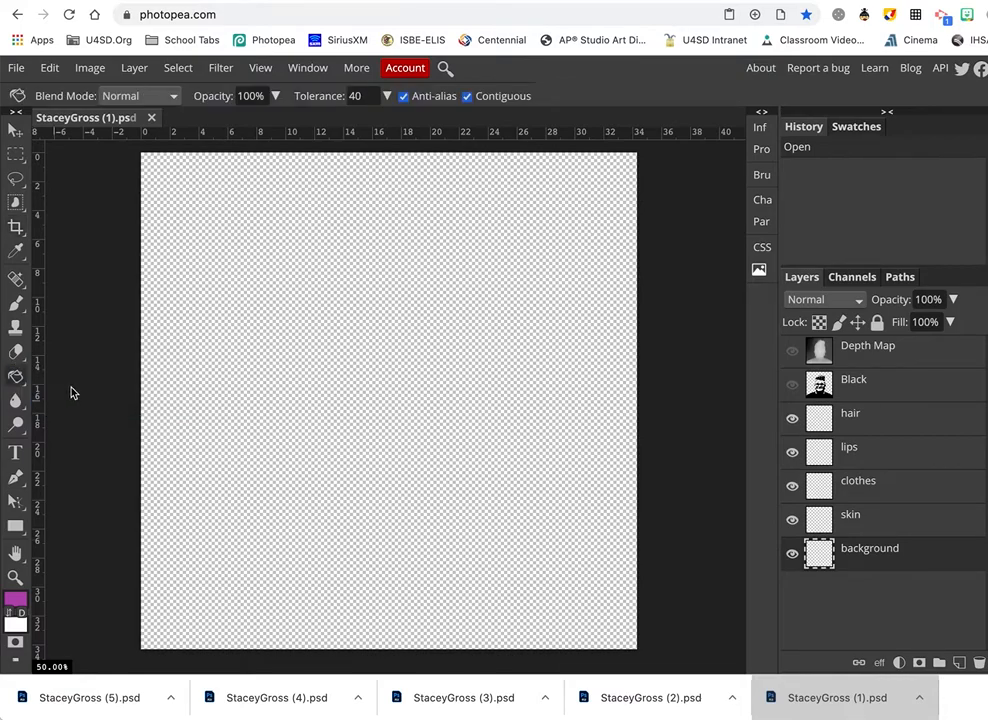
{"action": "left_click", "coordinate": [207, 303]}
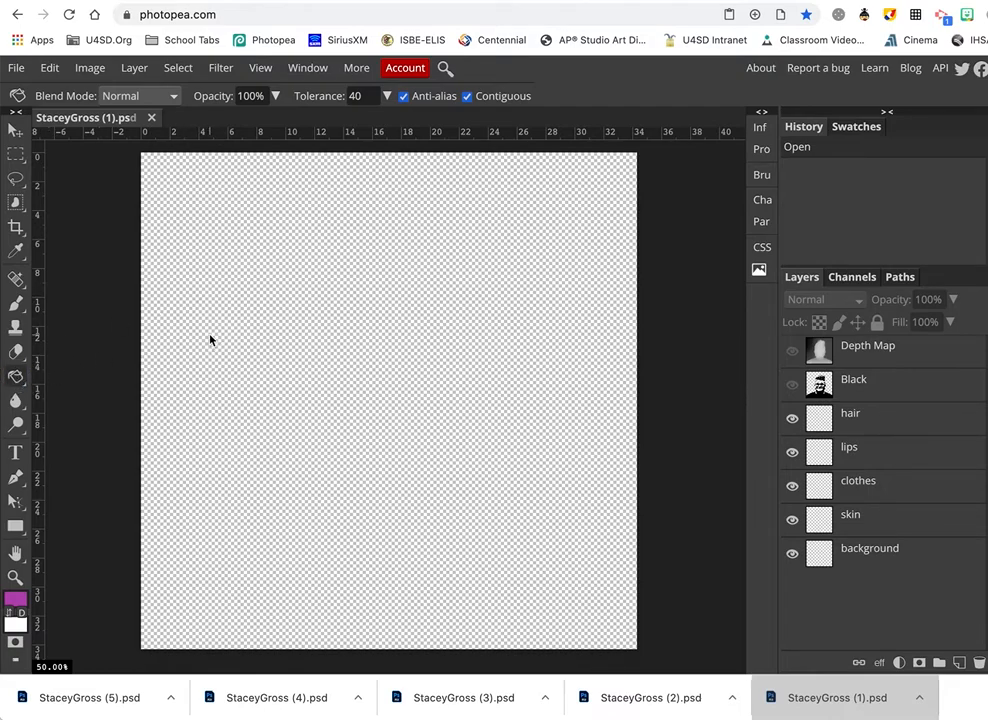
{"action": "left_click", "coordinate": [210, 340]}
{"action": "left_click", "coordinate": [900, 554]}
{"action": "double_click", "coordinate": [302, 405]}
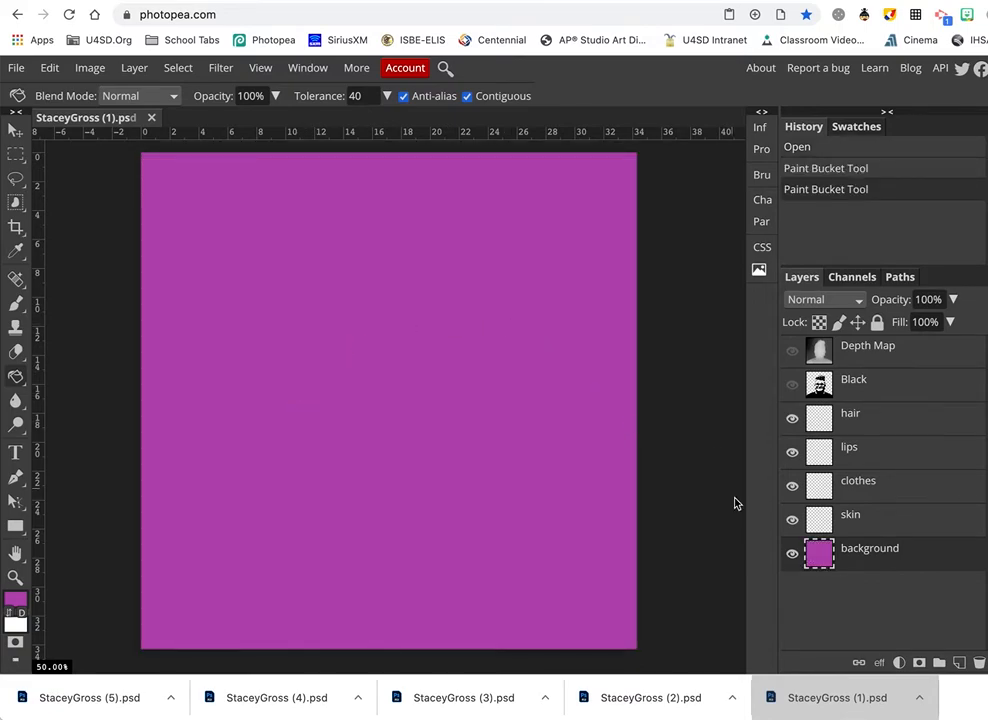
Hide the background layer and show the Black portrait layer again
{"action": "left_click", "coordinate": [792, 385]}
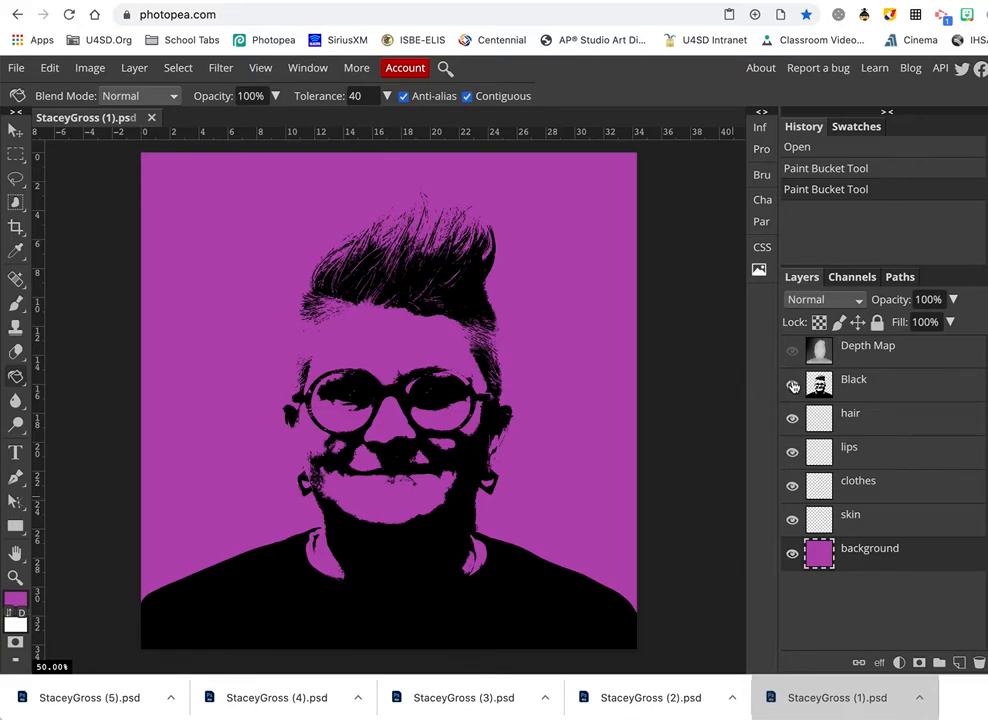
{"action": "left_click", "coordinate": [792, 385]}
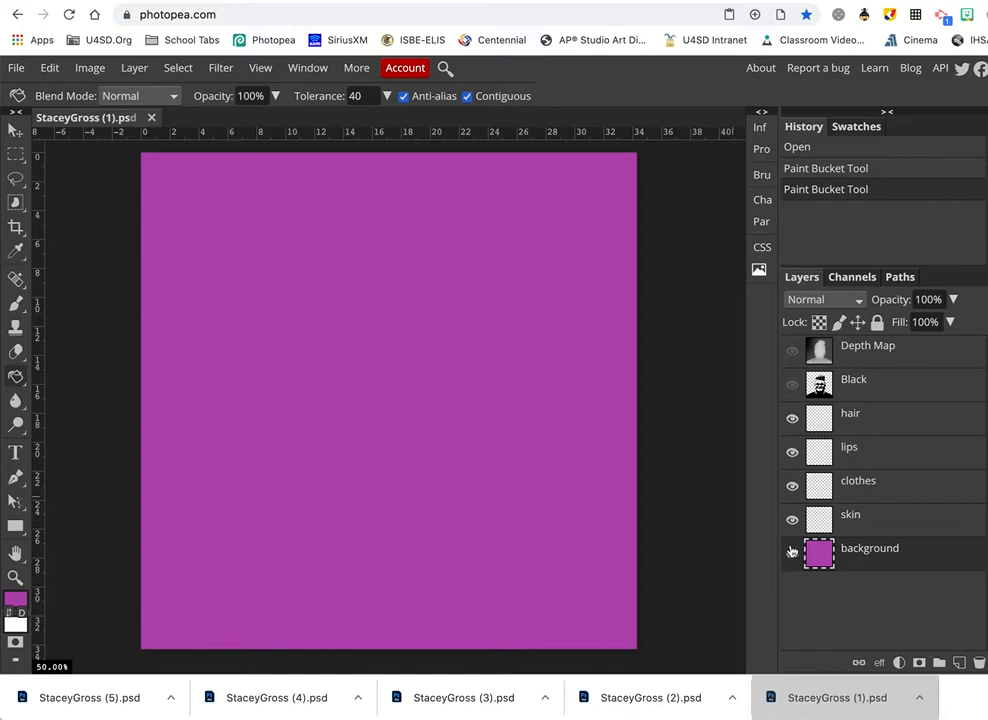
{"action": "left_click", "coordinate": [792, 556]}
{"action": "left_click", "coordinate": [792, 385]}
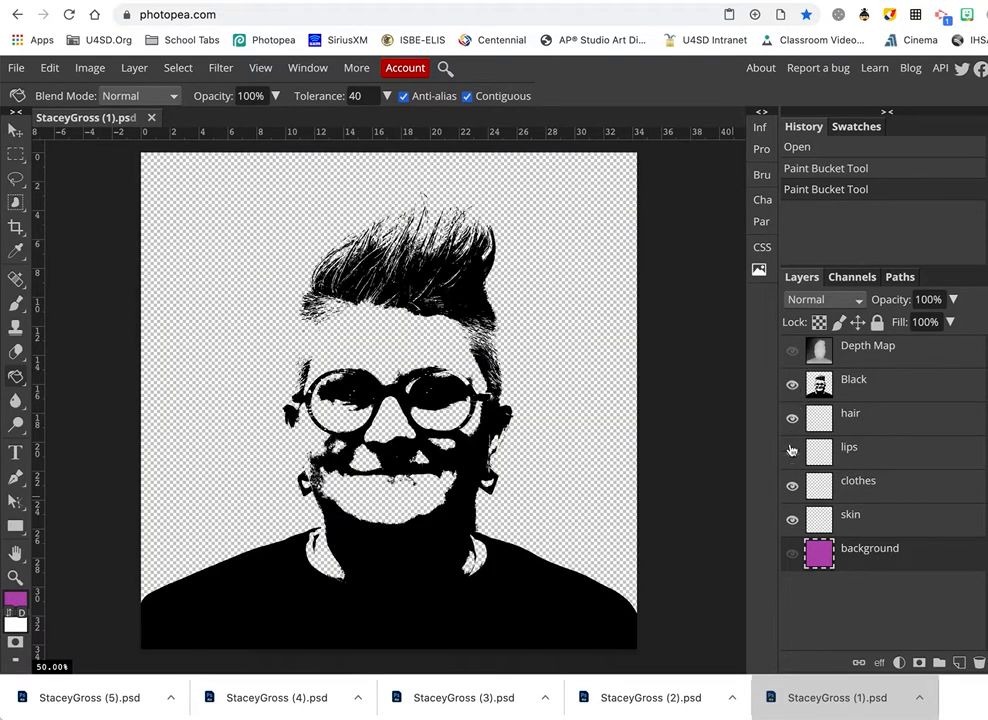
On the skin layer, outline the face, ears and neck down to the shirt collar with a freehand Lasso selection
{"action": "left_click", "coordinate": [876, 528]}
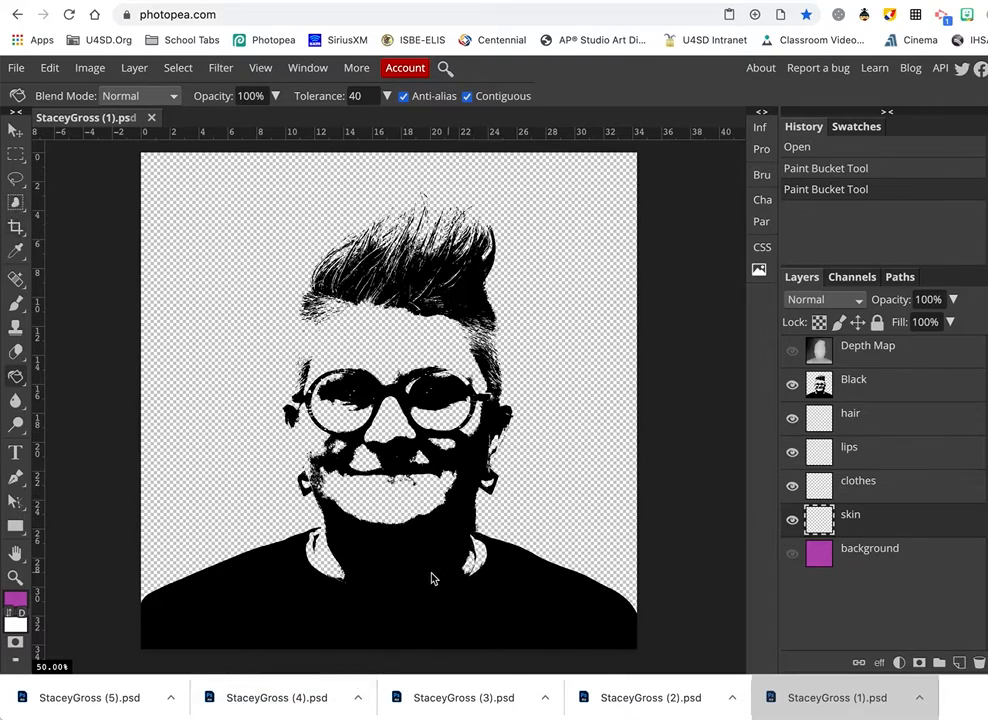
{"action": "right_click", "coordinate": [17, 186]}
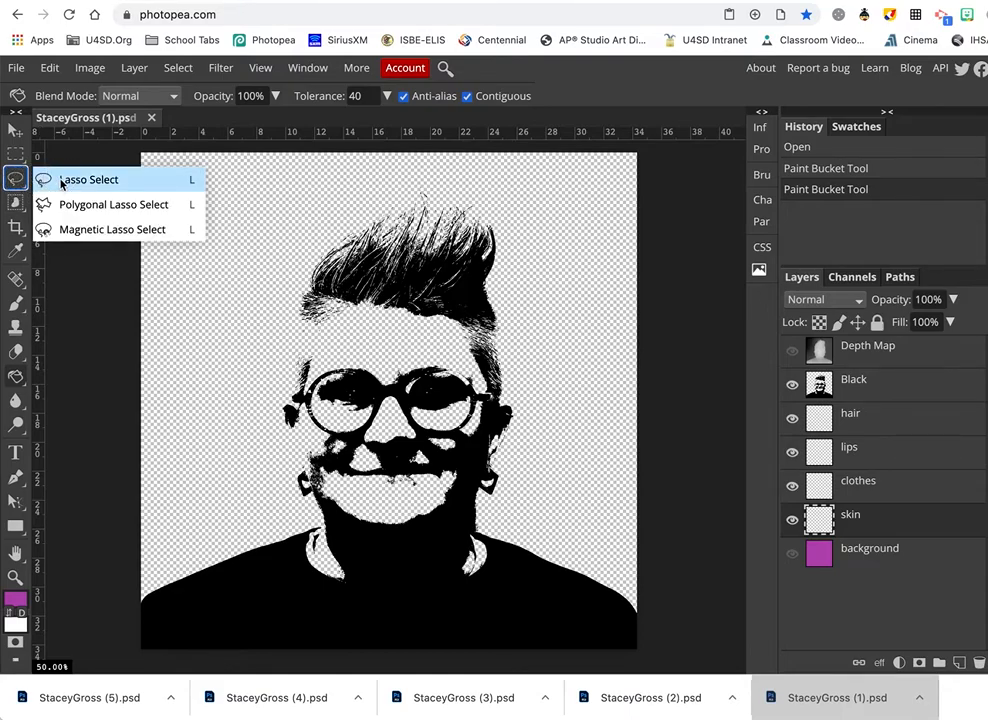
{"action": "left_click", "coordinate": [62, 181]}
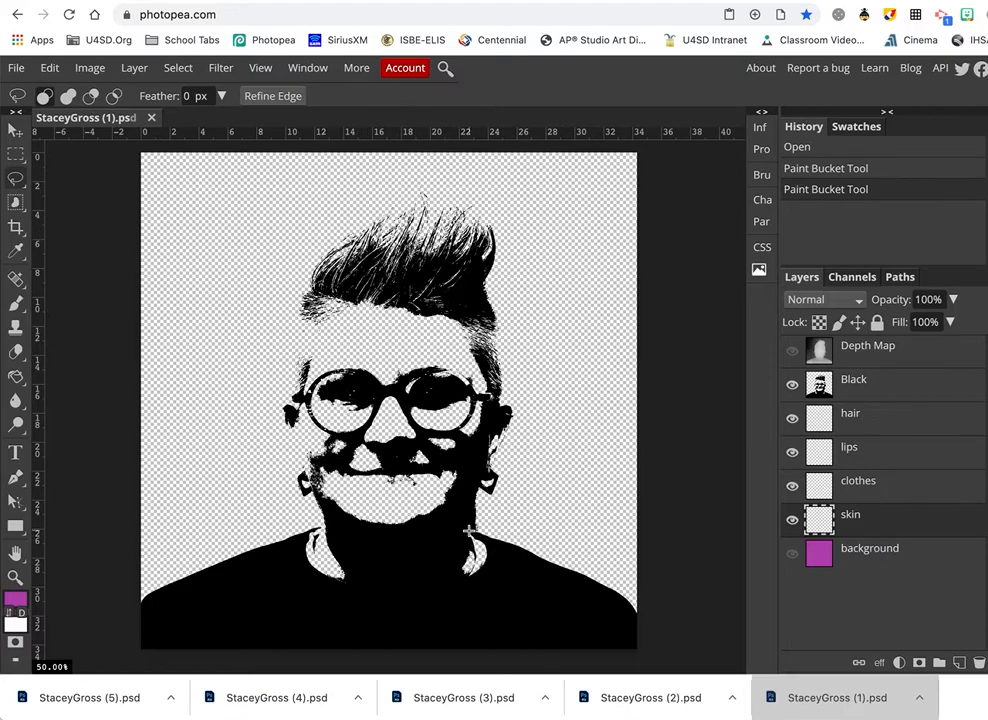
{"action": "mouse_move", "coordinate": [469, 531]}
{"action": "left_mouse_down"}
{"action": "mouse_move", "coordinate": [463, 580]}
{"action": "mouse_move", "coordinate": [413, 591]}
{"action": "mouse_move", "coordinate": [311, 556]}
{"action": "mouse_move", "coordinate": [307, 544]}
{"action": "mouse_move", "coordinate": [324, 525]}
{"action": "mouse_move", "coordinate": [281, 414]}
{"action": "mouse_move", "coordinate": [283, 401]}
{"action": "mouse_move", "coordinate": [299, 409]}
{"action": "mouse_move", "coordinate": [302, 352]}
{"action": "left_mouse_up"}
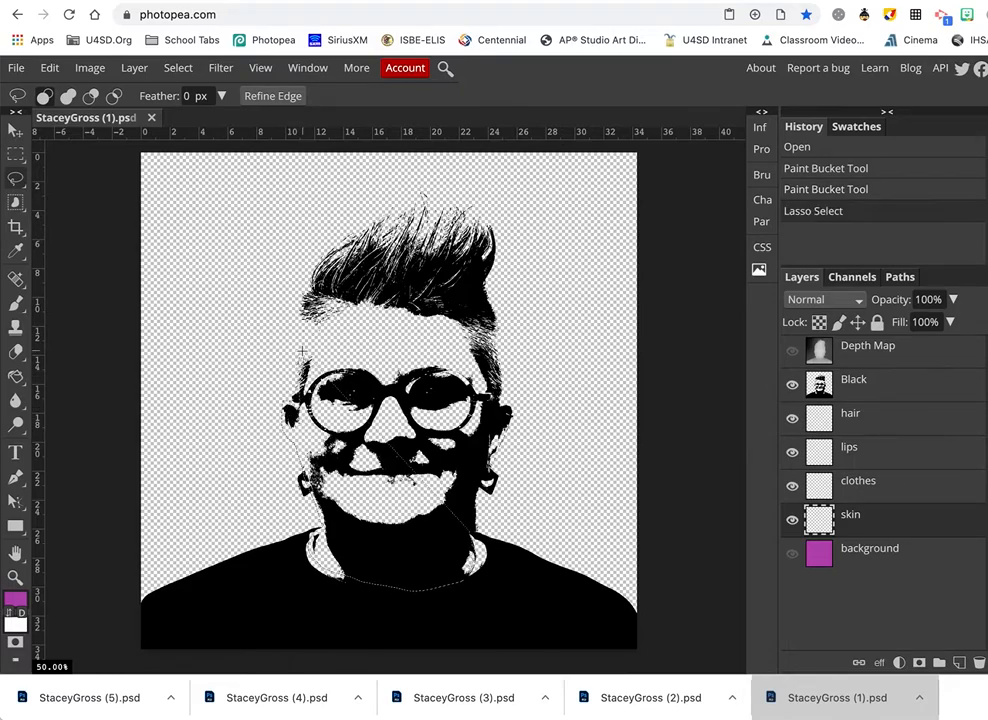
{"action": "key", "text": "ctrl+z"}
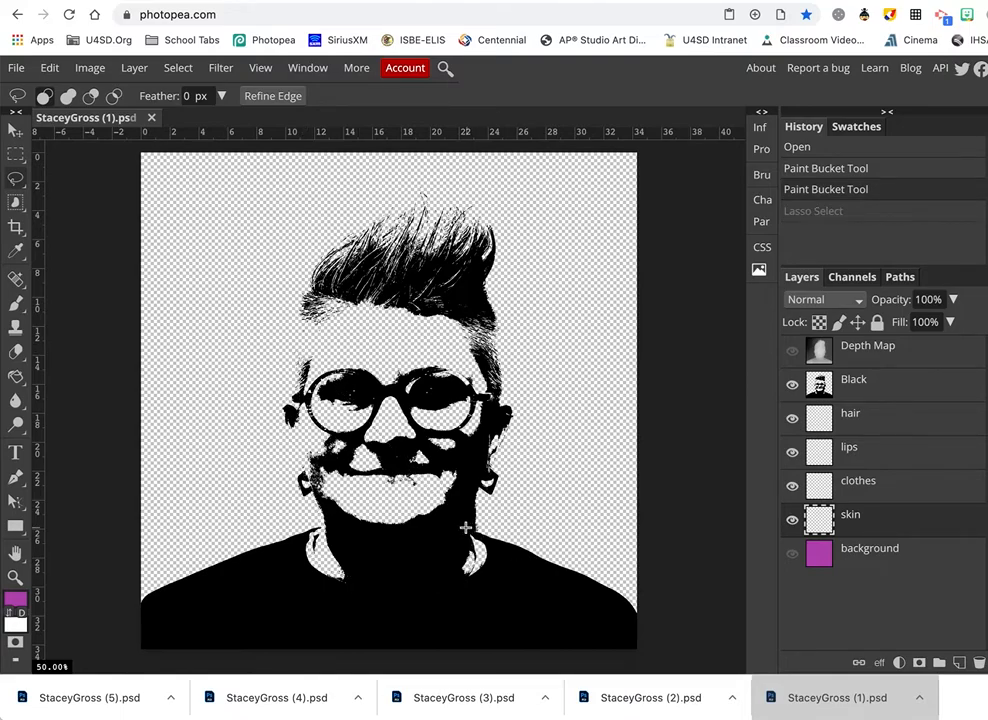
{"action": "mouse_move", "coordinate": [470, 526]}
{"action": "left_mouse_down"}
{"action": "mouse_move", "coordinate": [474, 571]}
{"action": "mouse_move", "coordinate": [409, 584]}
{"action": "mouse_move", "coordinate": [332, 577]}
{"action": "mouse_move", "coordinate": [317, 557]}
{"action": "mouse_move", "coordinate": [312, 532]}
{"action": "mouse_move", "coordinate": [324, 508]}
{"action": "mouse_move", "coordinate": [282, 412]}
{"action": "mouse_move", "coordinate": [295, 402]}
{"action": "mouse_move", "coordinate": [309, 322]}
{"action": "mouse_move", "coordinate": [326, 300]}
{"action": "mouse_move", "coordinate": [432, 296]}
{"action": "mouse_move", "coordinate": [473, 322]}
{"action": "mouse_move", "coordinate": [495, 402]}
{"action": "mouse_move", "coordinate": [518, 417]}
{"action": "mouse_move", "coordinate": [484, 461]}
{"action": "mouse_move", "coordinate": [465, 535]}
{"action": "left_mouse_up"}
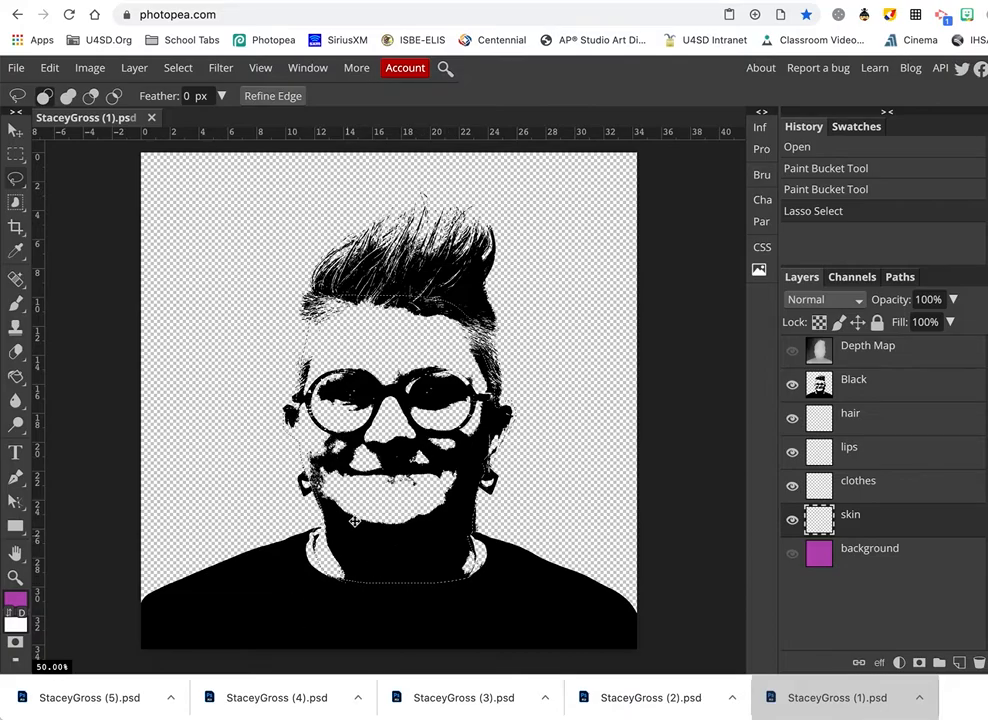
Set the foreground color for the skin to light green, hex b9e169
{"action": "key", "text": "super+equal"}
{"action": "key", "text": "super+equal"}
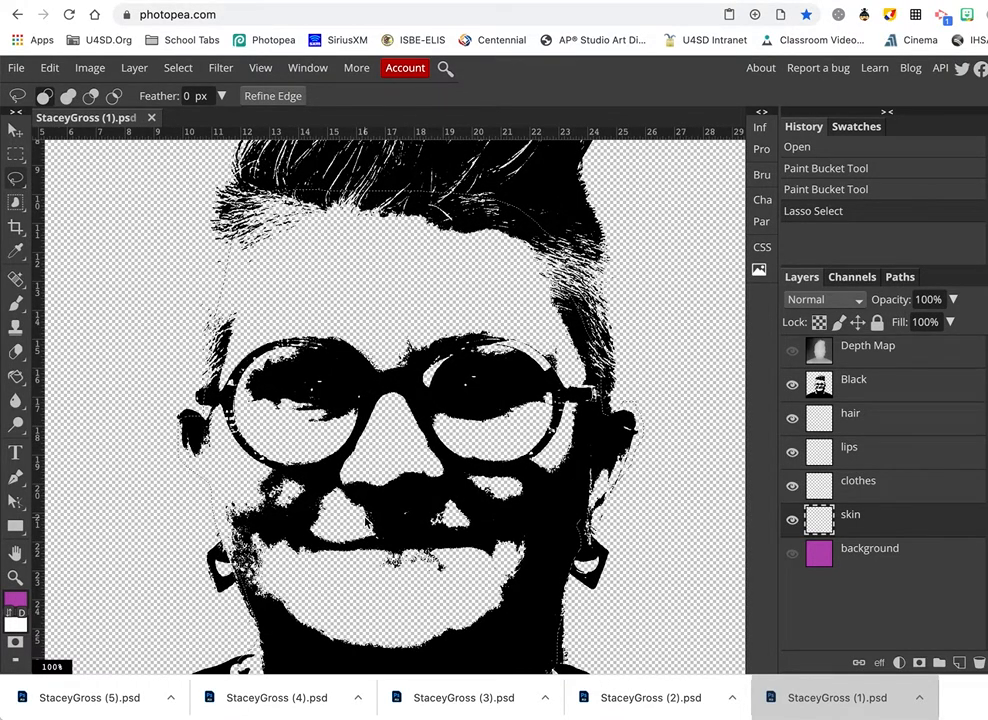
{"action": "key", "text": "super+minus"}
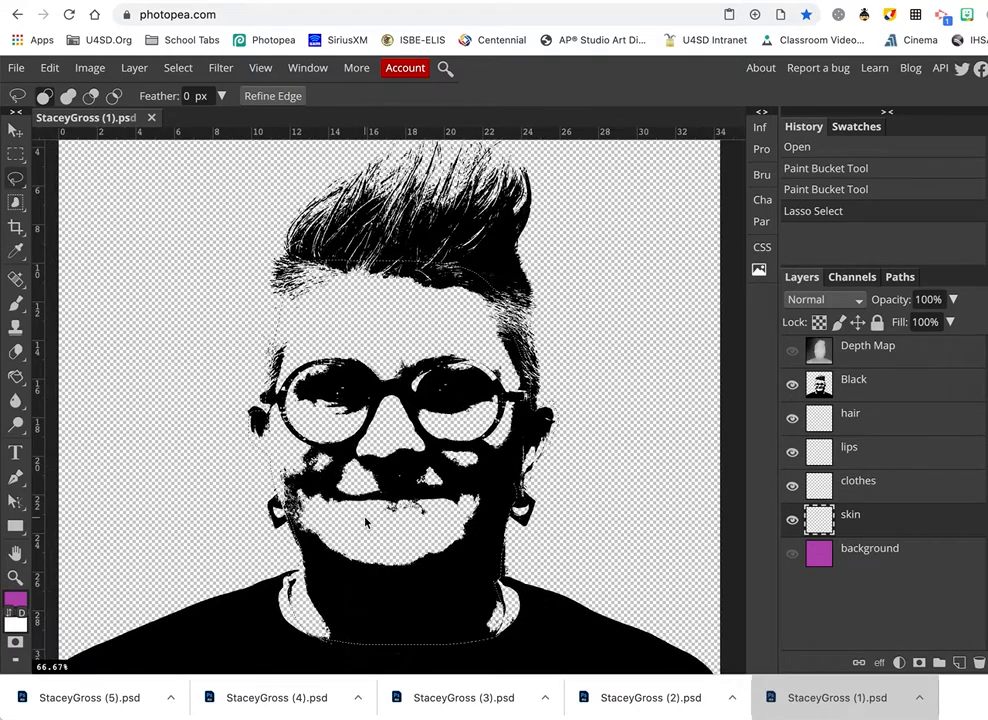
{"action": "left_click", "coordinate": [15, 603]}
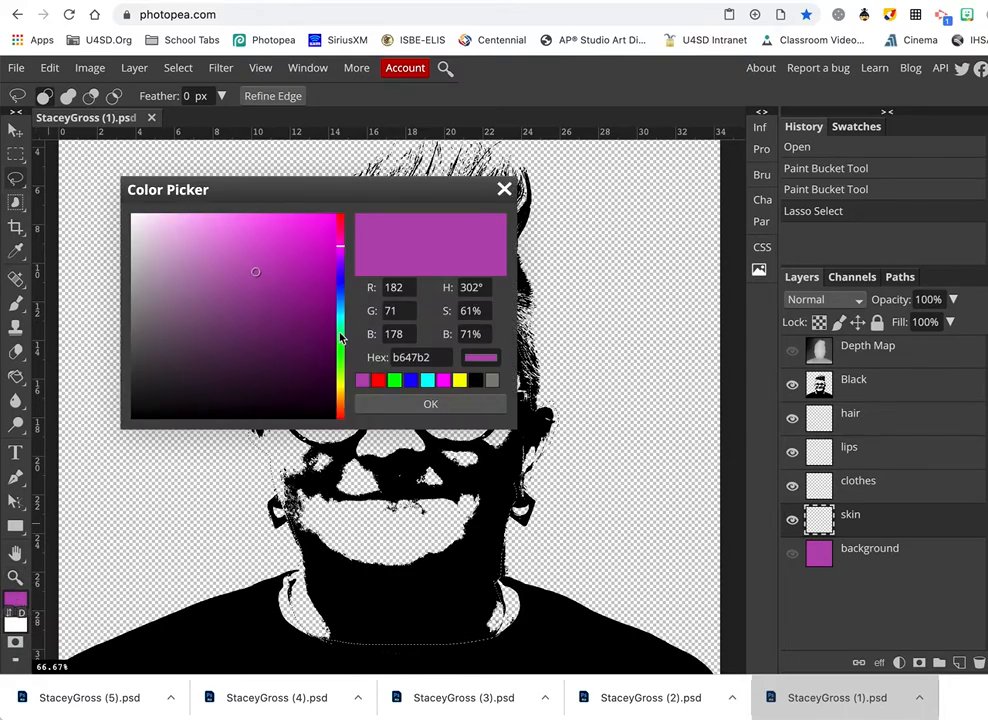
{"action": "left_click_drag", "start_coordinate": [341, 246], "coordinate": [337, 397]}
{"action": "left_click", "coordinate": [231, 258]}
{"action": "mouse_move", "coordinate": [231, 258]}
{"action": "left_mouse_down"}
{"action": "mouse_move", "coordinate": [196, 236]}
{"action": "mouse_move", "coordinate": [236, 225]}
{"action": "mouse_move", "coordinate": [220, 267]}
{"action": "mouse_move", "coordinate": [240, 230]}
{"action": "mouse_move", "coordinate": [240, 241]}
{"action": "left_mouse_up"}
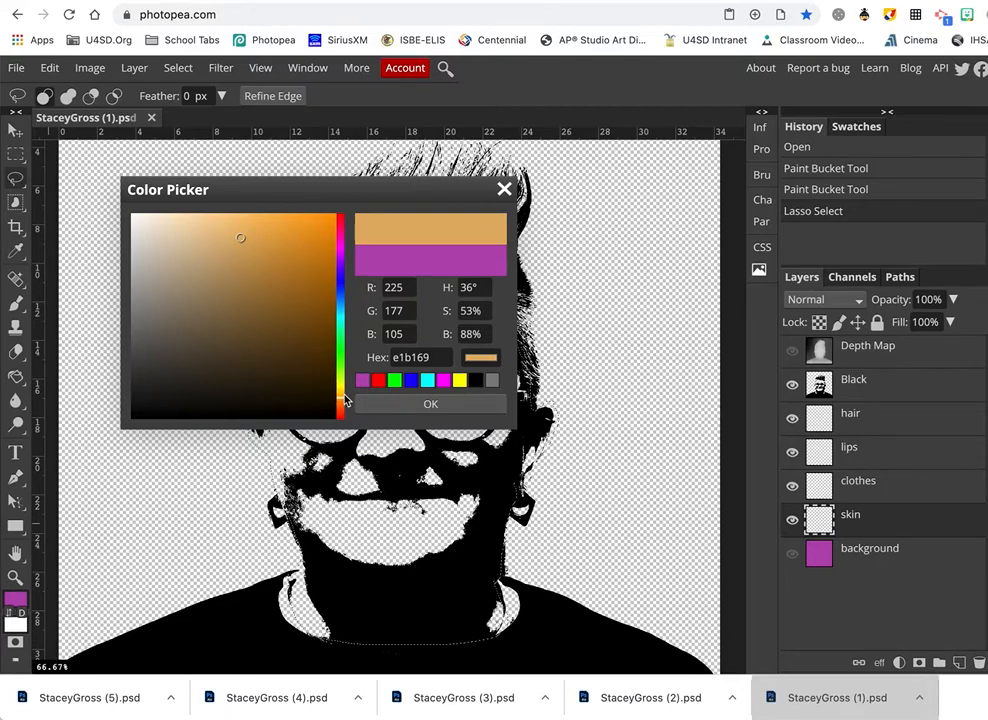
{"action": "left_click_drag", "start_coordinate": [341, 399], "coordinate": [344, 379]}
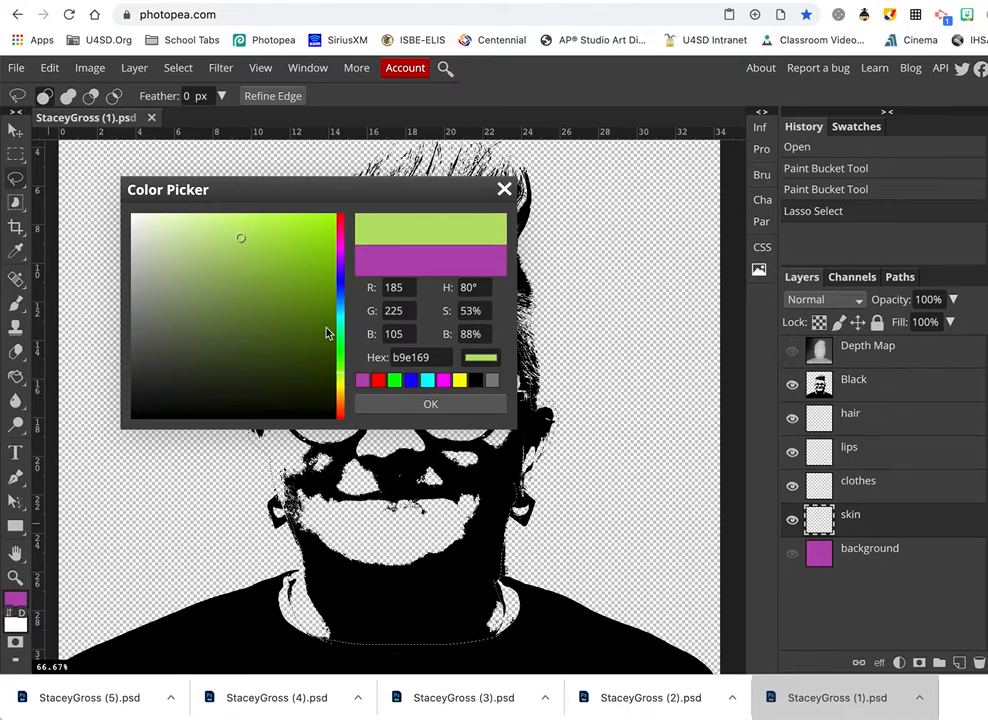
{"action": "left_click", "coordinate": [415, 405]}
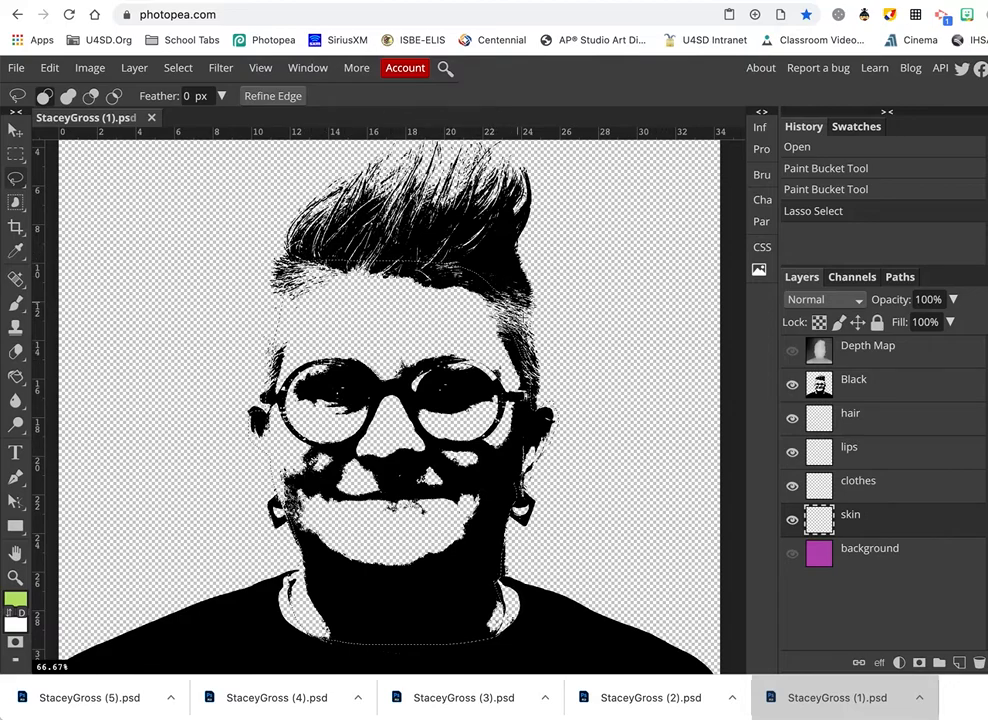
Fill the skin selection with the light green foreground color using the Paint Bucket Tool, and clear the selection
{"action": "left_click", "coordinate": [14, 378]}
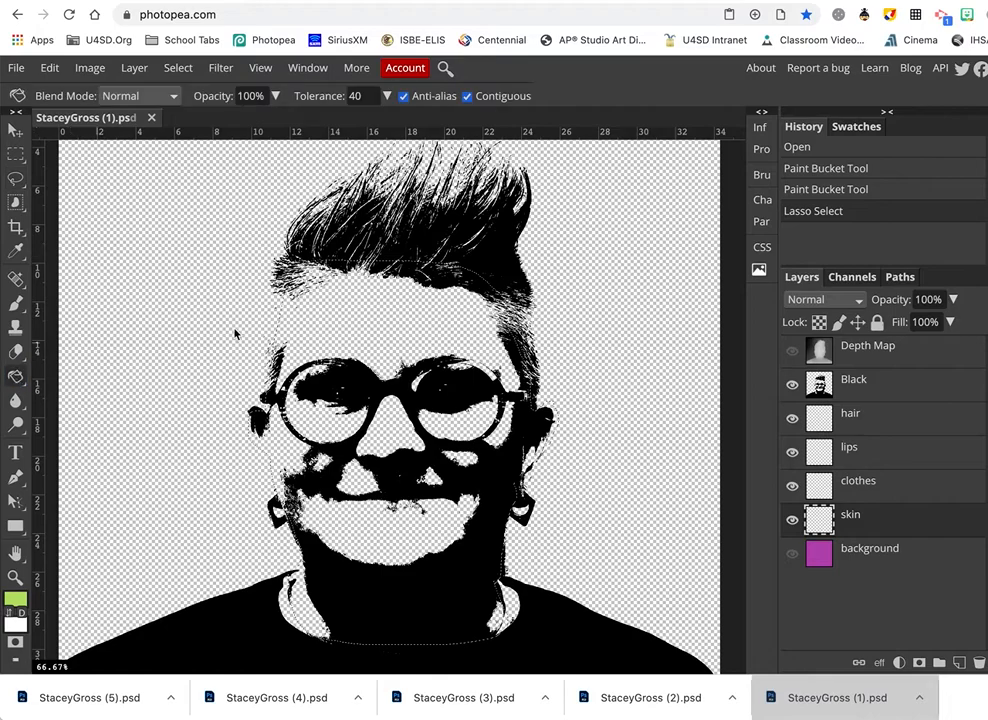
{"action": "left_click", "coordinate": [318, 326]}
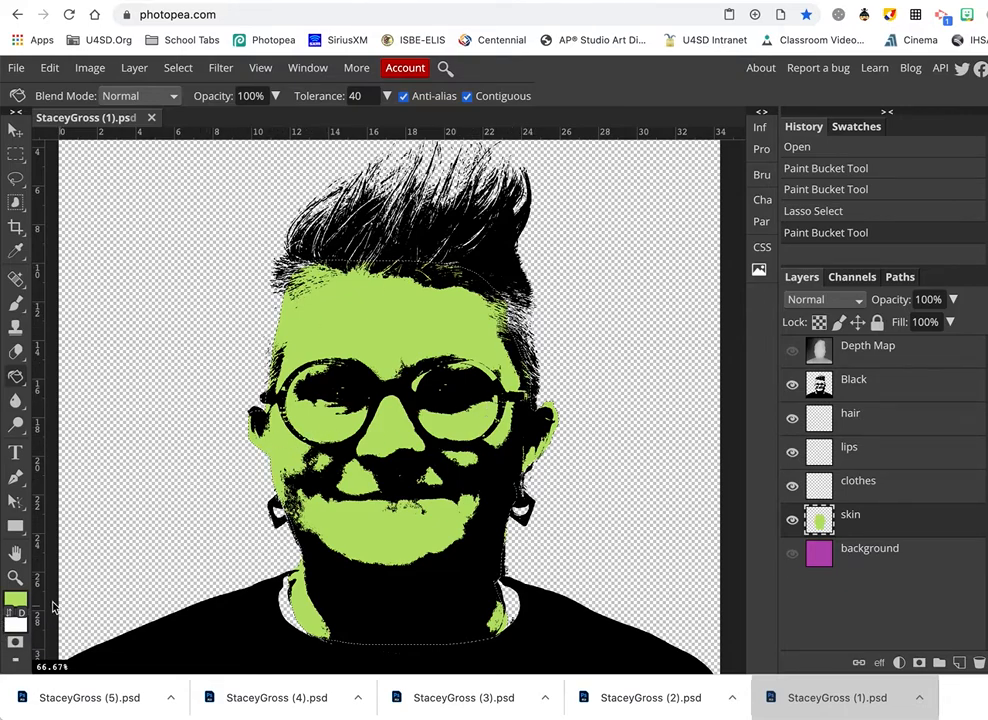
{"action": "left_click", "coordinate": [895, 495]}
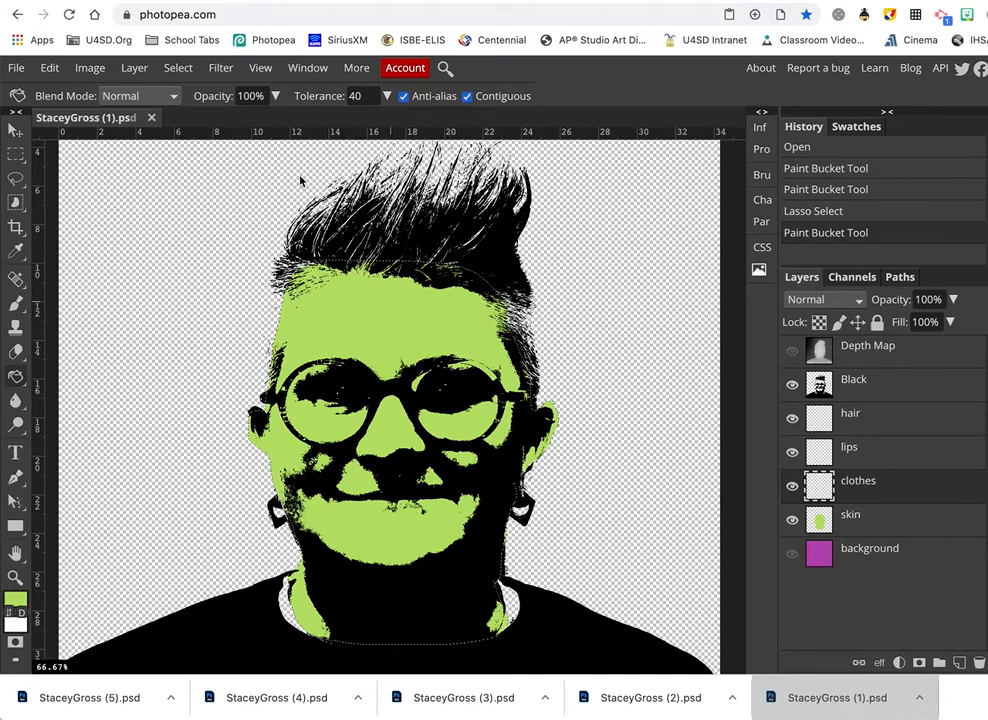
{"action": "left_click", "coordinate": [178, 68]}
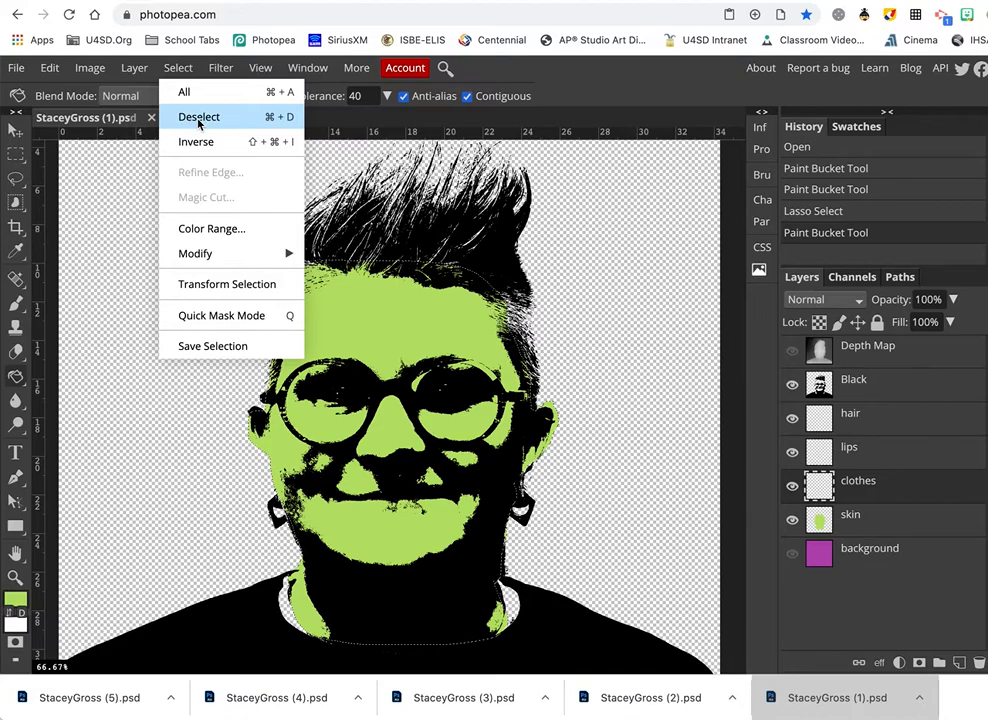
{"action": "left_click", "coordinate": [199, 117]}
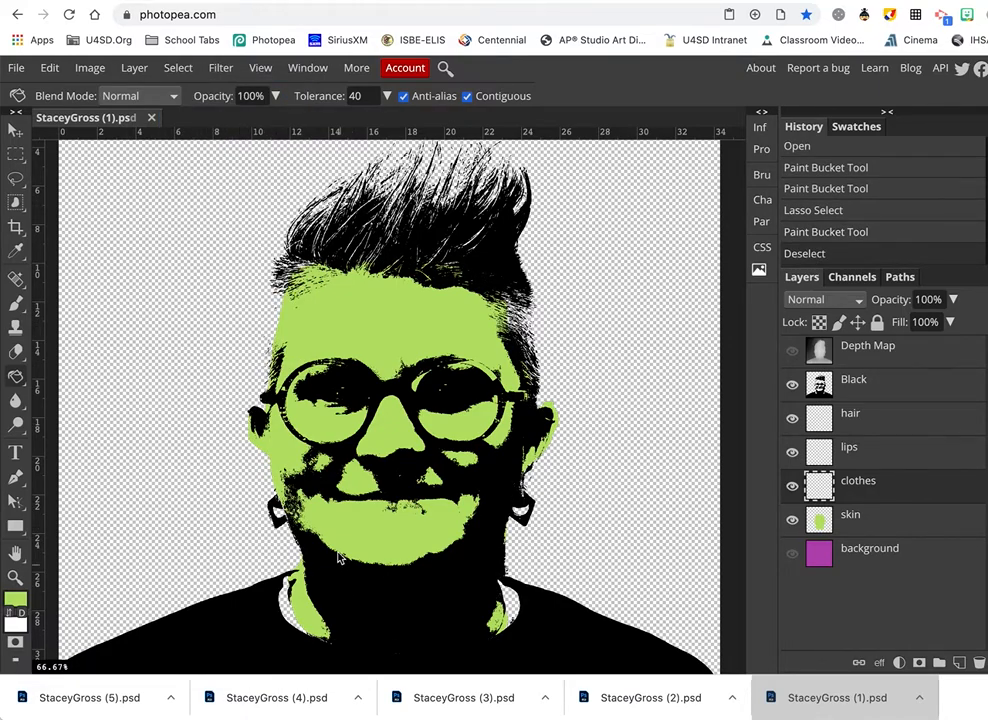
On the clothes layer, outline the shirt from collar and shoulders down past the canvas edge with a freehand Lasso selection
{"action": "scroll", "coordinate": [362, 517], "scroll_direction": "down", "scroll_amount": 1}
{"action": "scroll", "coordinate": [362, 517], "scroll_direction": "down", "scroll_amount": 3}
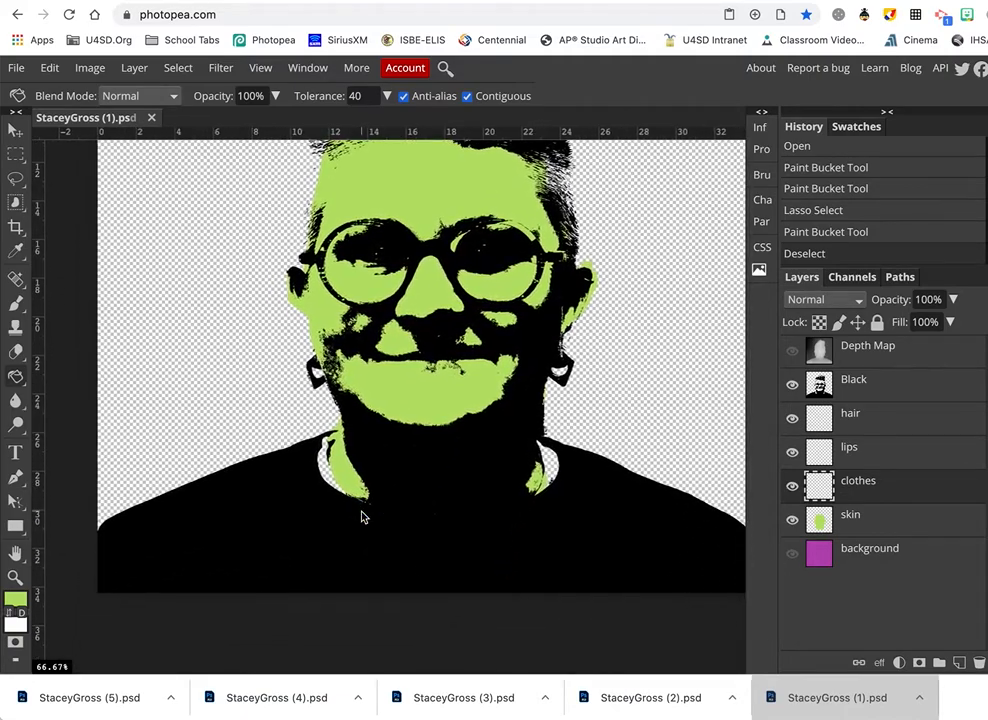
{"action": "scroll", "coordinate": [362, 517], "scroll_direction": "up", "scroll_amount": 1}
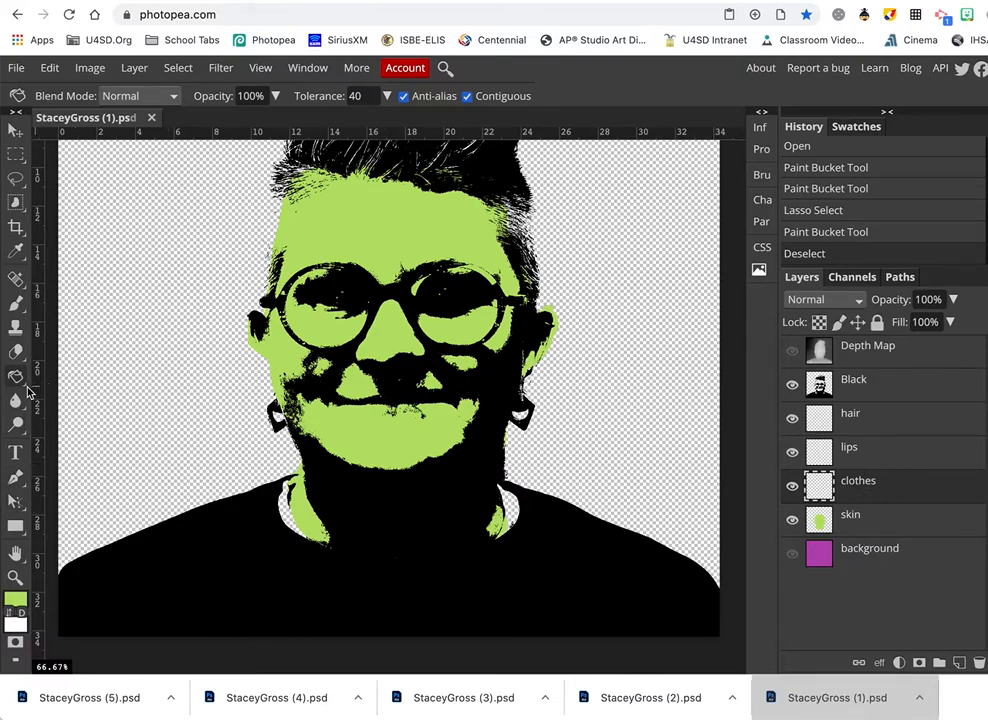
{"action": "left_click", "coordinate": [16, 178]}
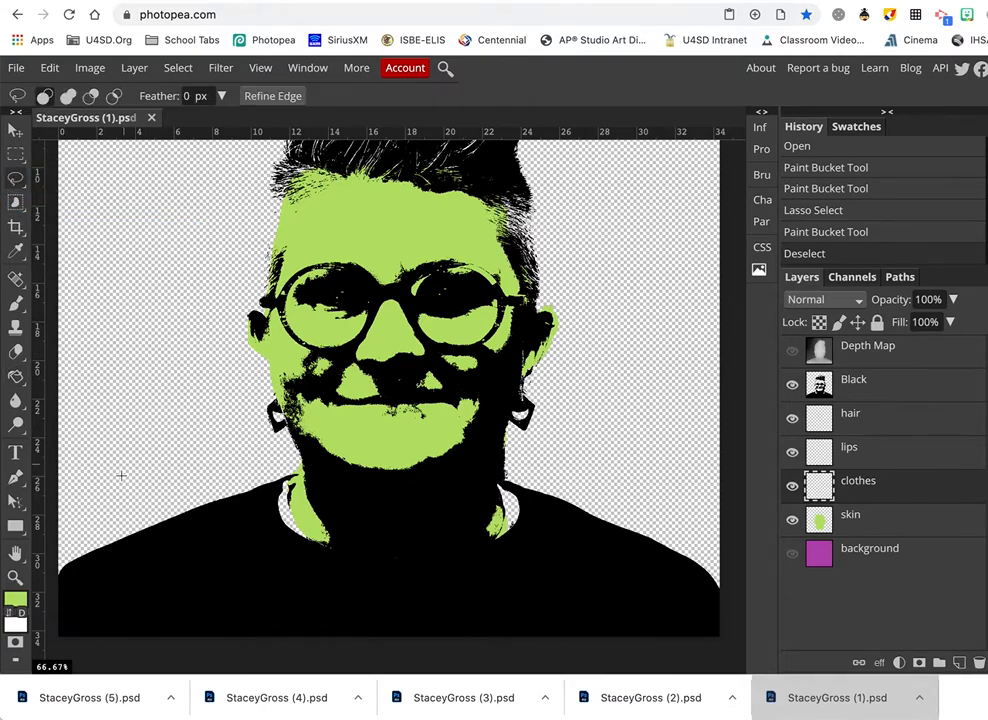
{"action": "mouse_move", "coordinate": [64, 572]}
{"action": "left_mouse_down"}
{"action": "mouse_move", "coordinate": [62, 563]}
{"action": "mouse_move", "coordinate": [128, 534]}
{"action": "mouse_move", "coordinate": [280, 480]}
{"action": "mouse_move", "coordinate": [282, 514]}
{"action": "mouse_move", "coordinate": [311, 536]}
{"action": "mouse_move", "coordinate": [357, 548]}
{"action": "mouse_move", "coordinate": [443, 553]}
{"action": "mouse_move", "coordinate": [498, 536]}
{"action": "mouse_move", "coordinate": [497, 483]}
{"action": "mouse_move", "coordinate": [601, 517]}
{"action": "left_mouse_up"}
{"action": "key", "text": "super+z"}
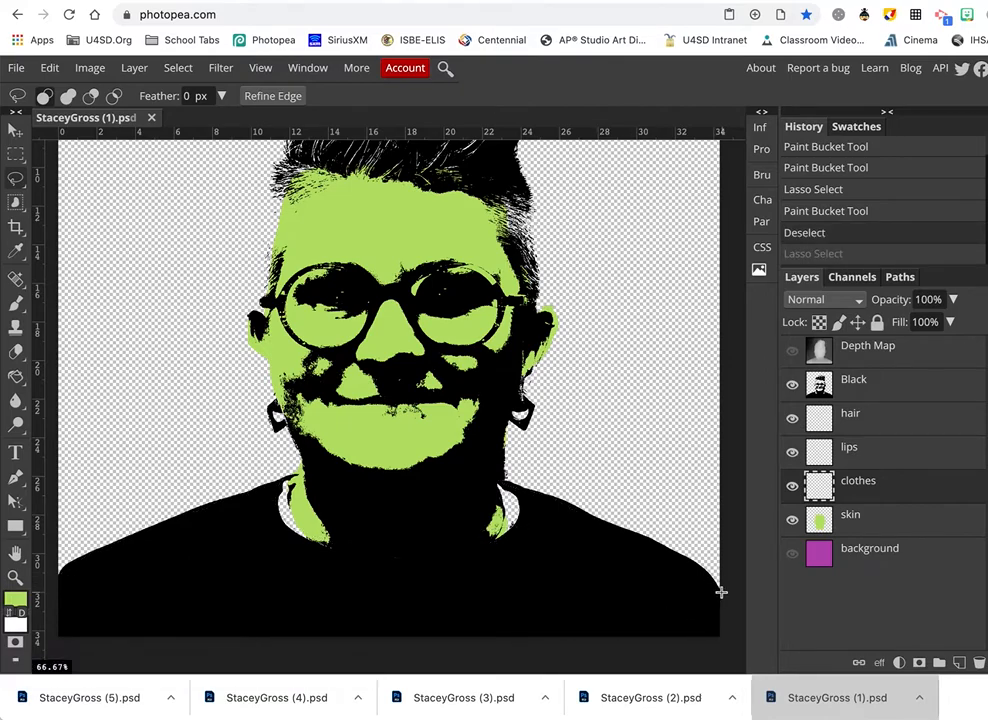
{"action": "mouse_move", "coordinate": [721, 592]}
{"action": "left_mouse_down"}
{"action": "mouse_move", "coordinate": [640, 536]}
{"action": "mouse_move", "coordinate": [516, 480]}
{"action": "mouse_move", "coordinate": [502, 481]}
{"action": "mouse_move", "coordinate": [522, 524]}
{"action": "mouse_move", "coordinate": [482, 547]}
{"action": "mouse_move", "coordinate": [342, 551]}
{"action": "mouse_move", "coordinate": [278, 519]}
{"action": "mouse_move", "coordinate": [284, 480]}
{"action": "mouse_move", "coordinate": [93, 543]}
{"action": "mouse_move", "coordinate": [51, 579]}
{"action": "mouse_move", "coordinate": [68, 644]}
{"action": "mouse_move", "coordinate": [123, 651]}
{"action": "mouse_move", "coordinate": [351, 636]}
{"action": "mouse_move", "coordinate": [757, 659]}
{"action": "mouse_move", "coordinate": [733, 638]}
{"action": "mouse_move", "coordinate": [719, 589]}
{"action": "left_mouse_up"}
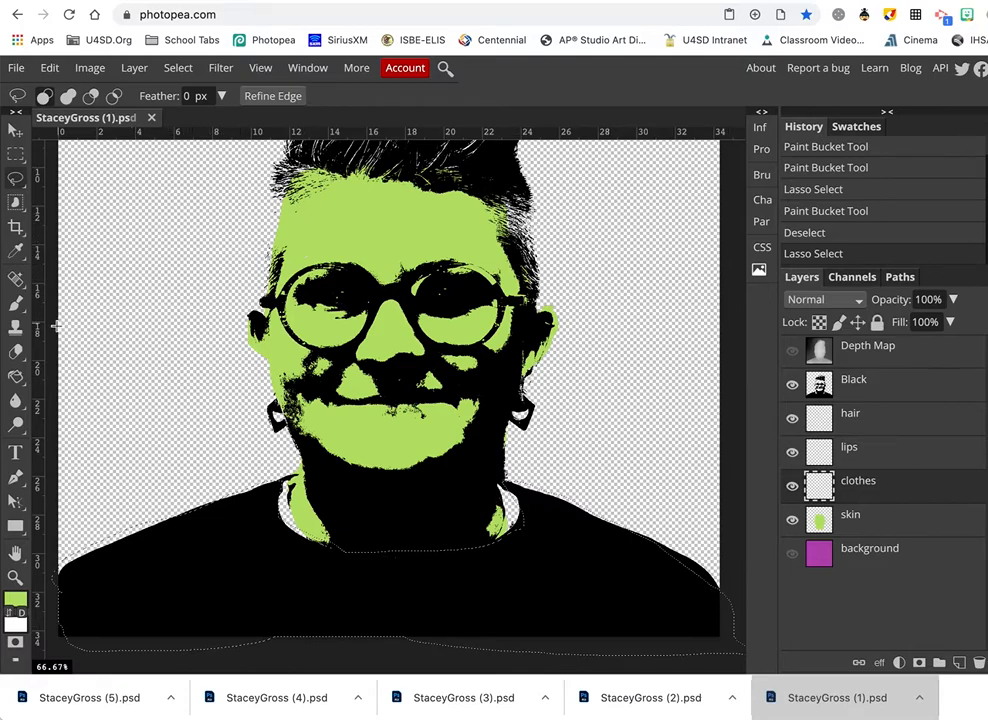
Set the foreground color for the clothes to a medium blue
{"action": "left_click", "coordinate": [14, 602]}
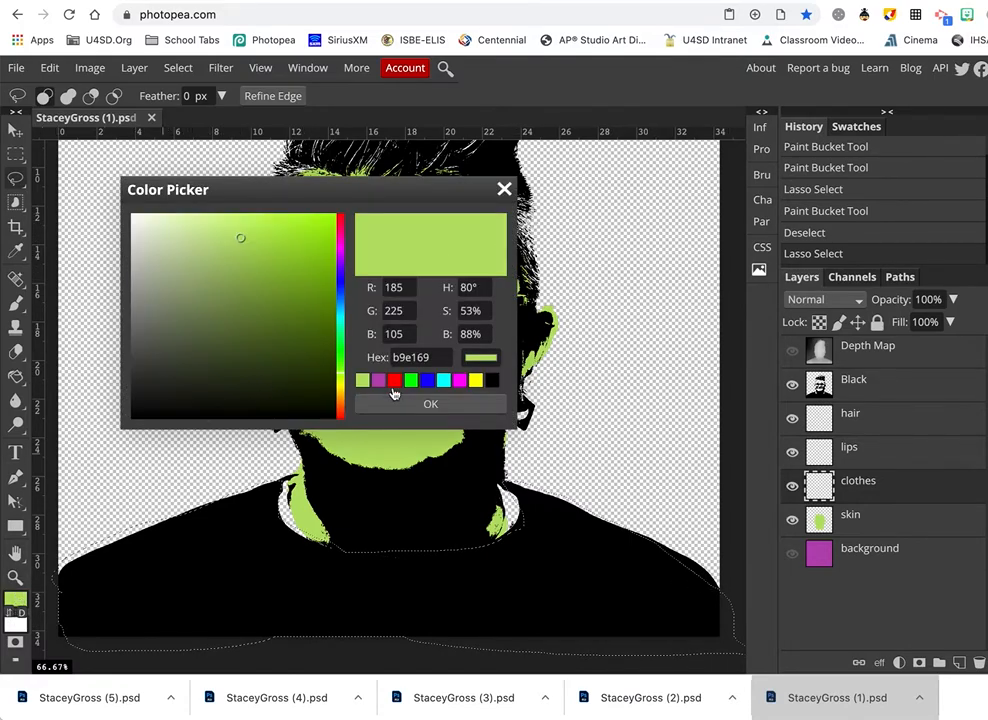
{"action": "left_click", "coordinate": [341, 301]}
{"action": "mouse_move", "coordinate": [240, 244]}
{"action": "left_mouse_down"}
{"action": "mouse_move", "coordinate": [285, 262]}
{"action": "mouse_move", "coordinate": [285, 296]}
{"action": "mouse_move", "coordinate": [296, 248]}
{"action": "left_mouse_up"}
{"action": "left_click", "coordinate": [417, 403]}
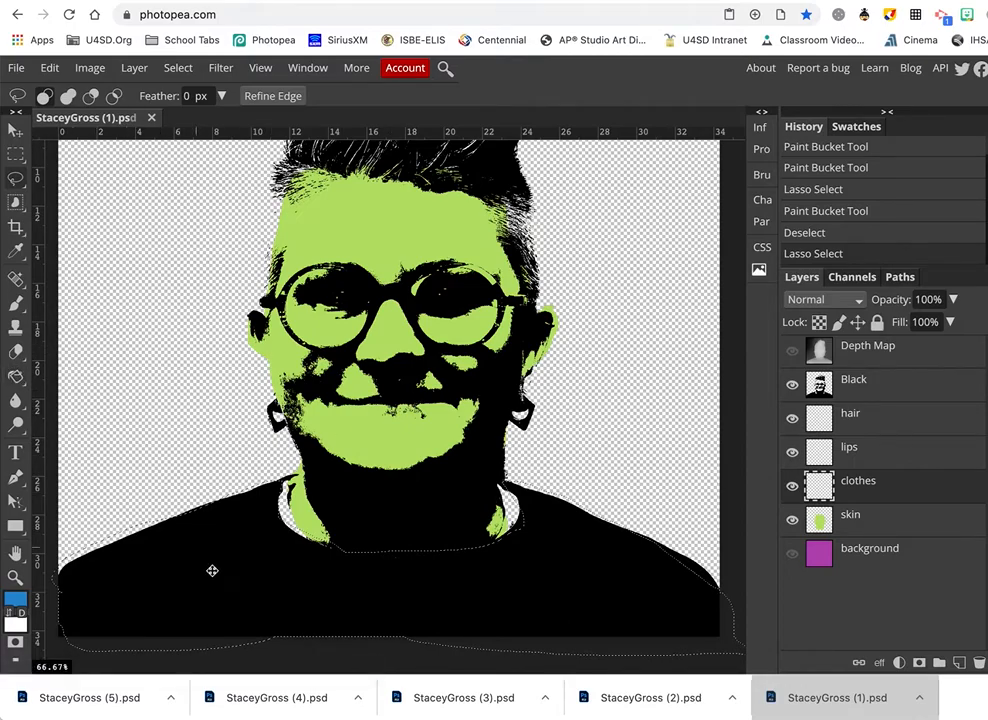
Fill the shirt selection on the clothes layer with the blue foreground color using the Paint Bucket Tool
{"action": "left_click", "coordinate": [162, 544]}
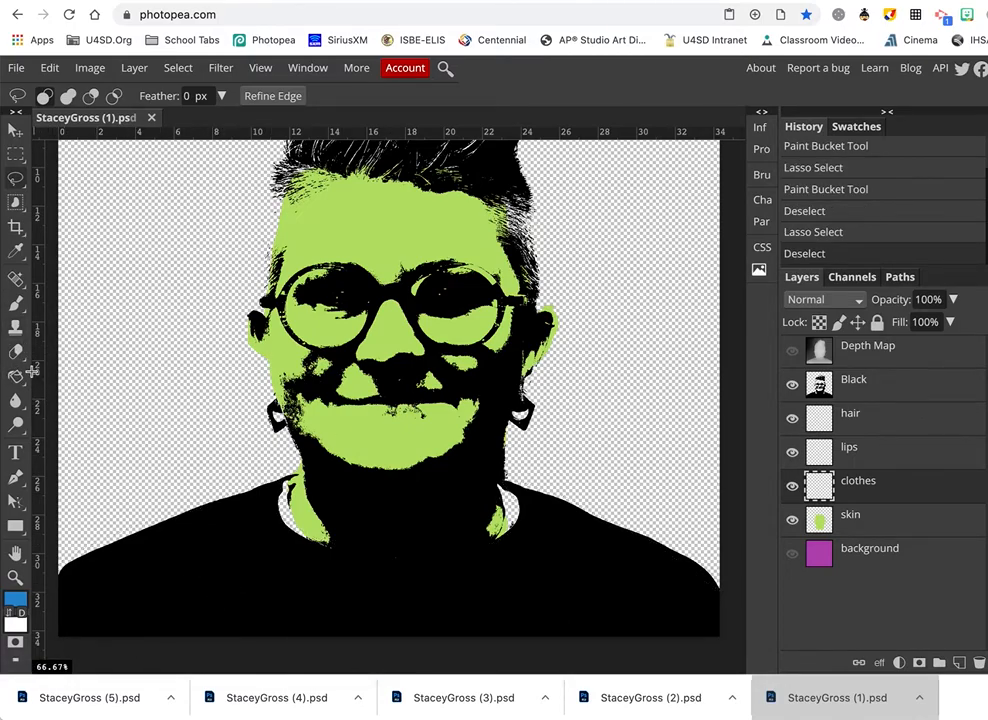
{"action": "key", "text": "ctrl+z"}
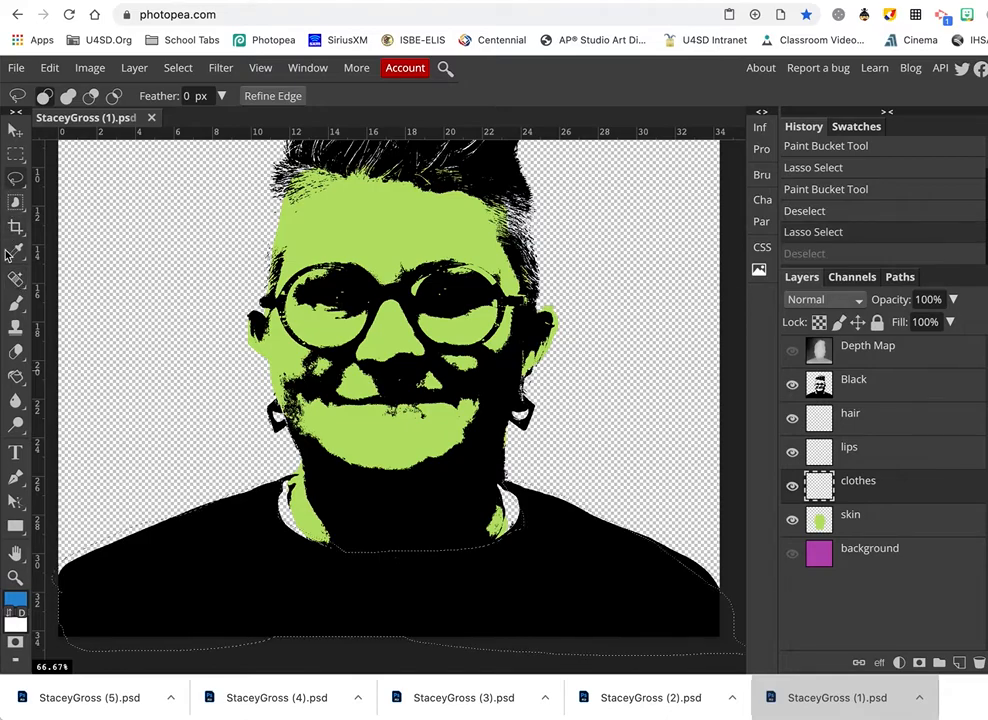
{"action": "left_click", "coordinate": [16, 377]}
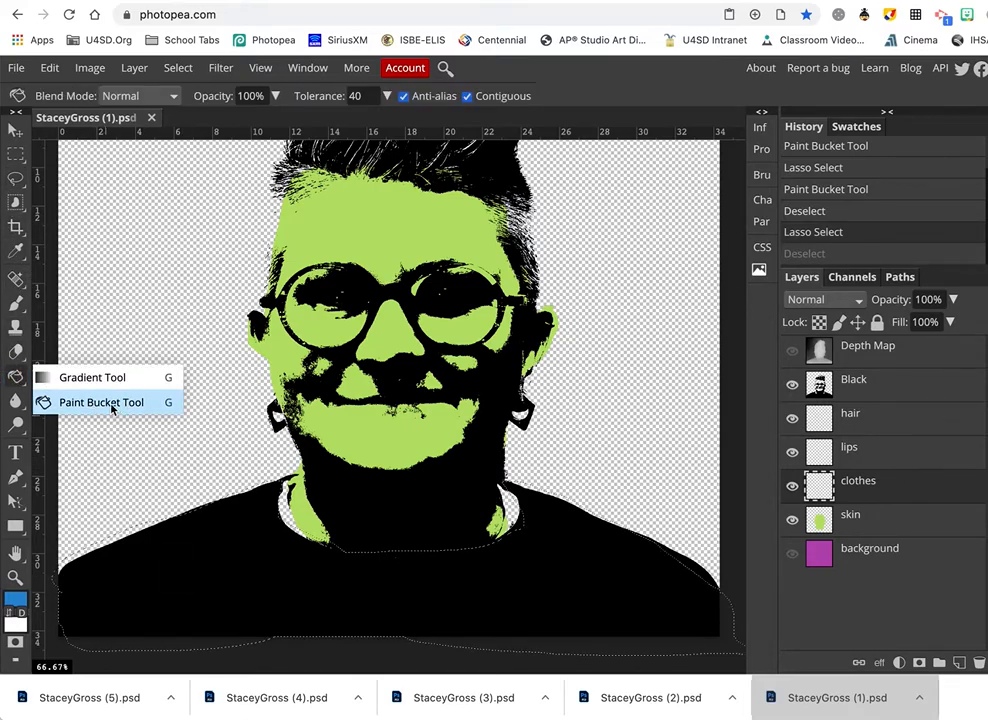
{"action": "left_click", "coordinate": [110, 403]}
{"action": "left_click", "coordinate": [178, 572]}
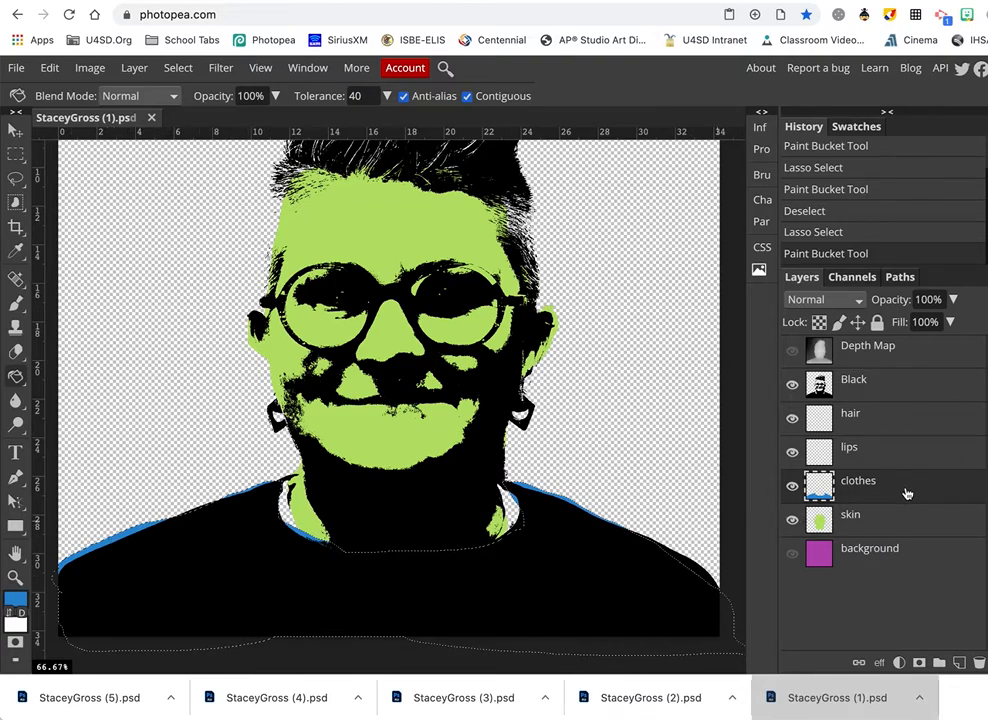
Move the clothes layer above the Black layer and clear the shirt selection
{"action": "left_click_drag", "start_coordinate": [900, 493], "coordinate": [890, 382]}
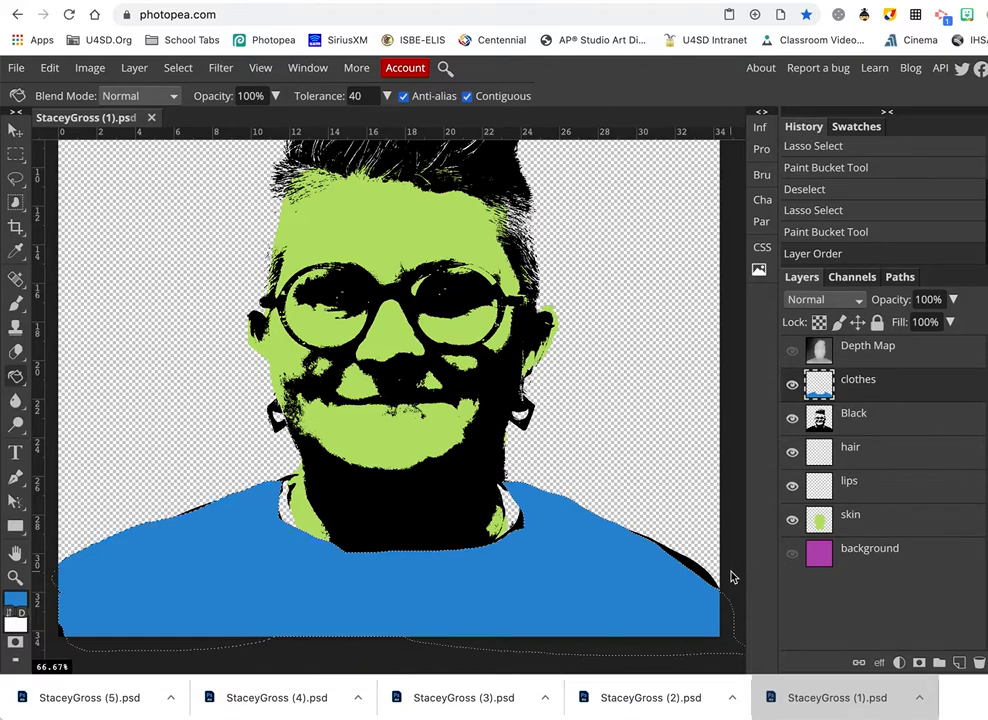
{"action": "scroll", "coordinate": [741, 569], "scroll_direction": "up", "scroll_amount": 5}
{"action": "scroll", "coordinate": [741, 569], "scroll_direction": "left", "scroll_amount": 3}
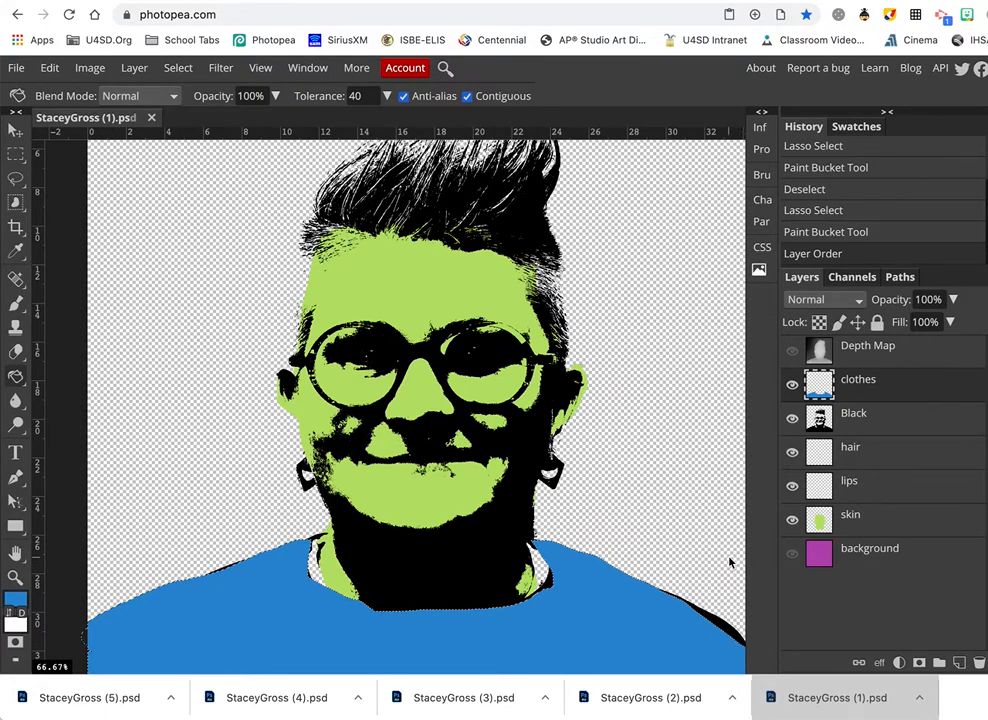
{"action": "key", "text": "ctrl+d"}
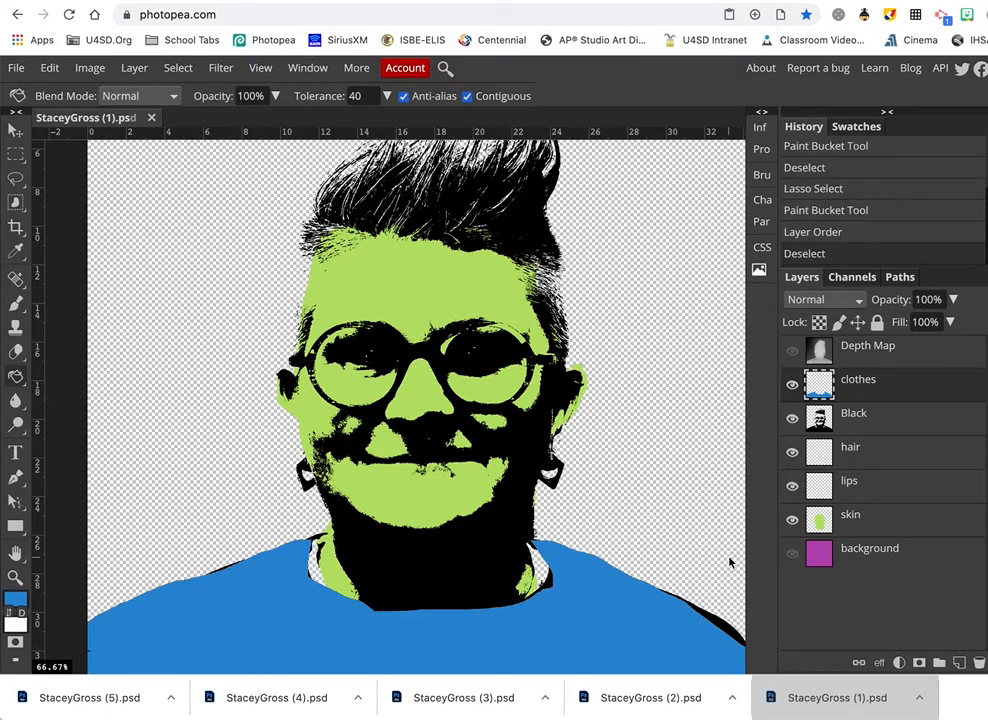
On the lips layer, outline the lips with a freehand Lasso selection
{"action": "left_click", "coordinate": [877, 490]}
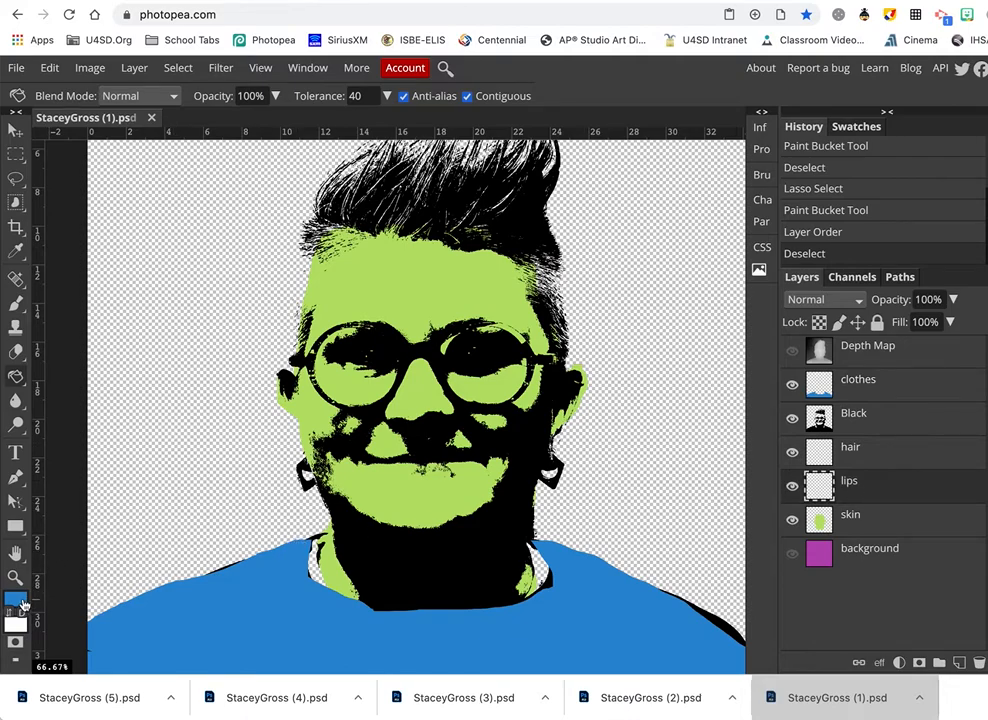
{"action": "left_click", "coordinate": [16, 182]}
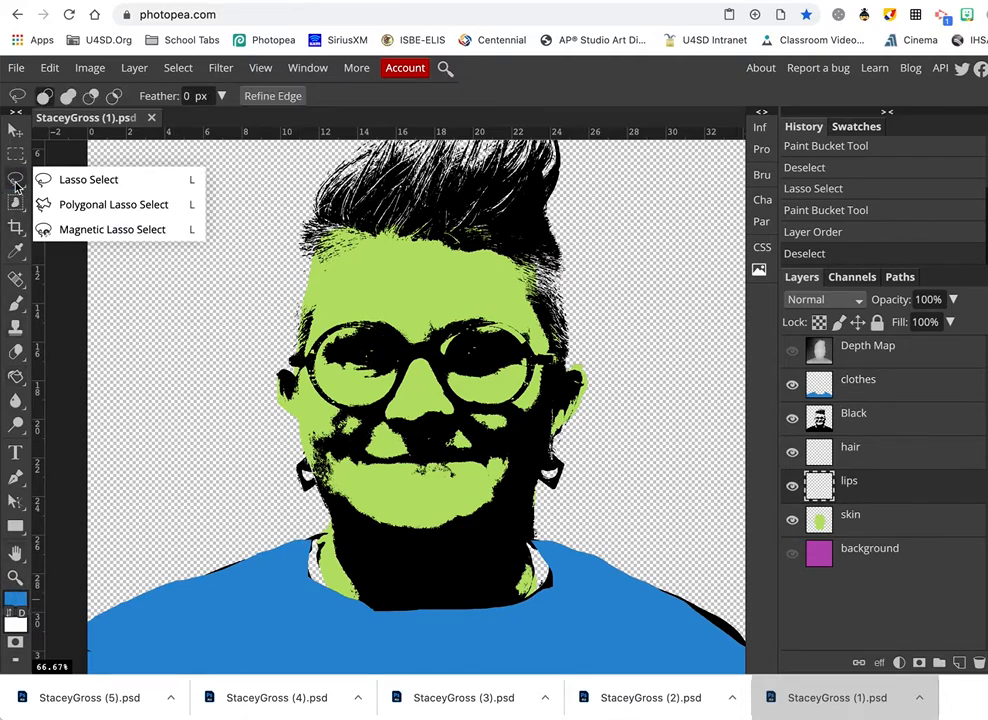
{"action": "left_click", "coordinate": [72, 179]}
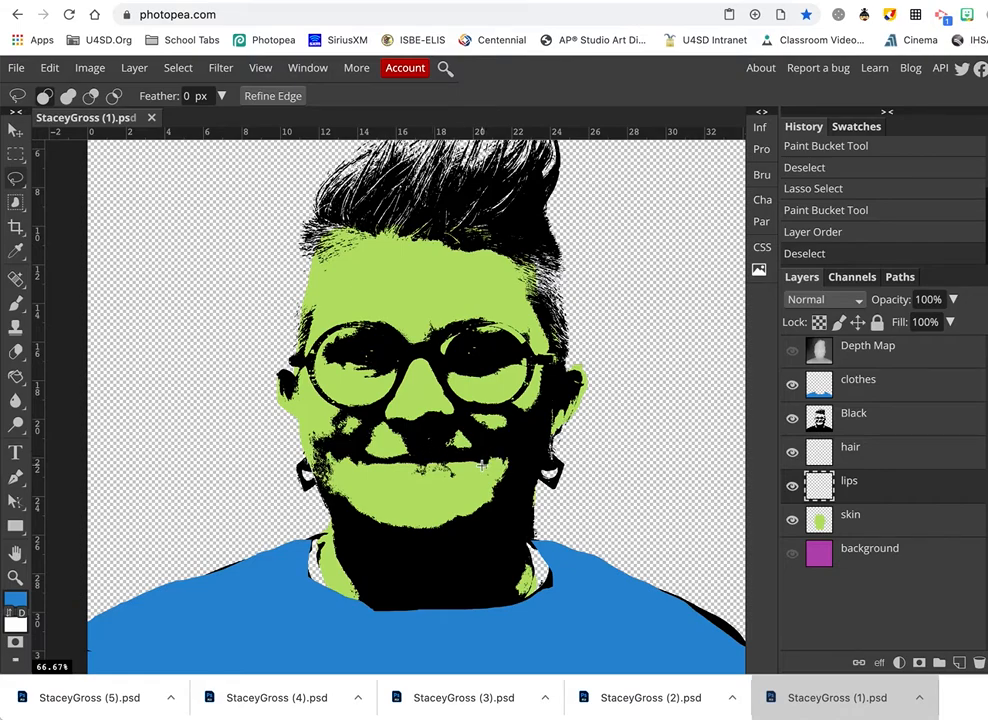
{"action": "mouse_move", "coordinate": [484, 463]}
{"action": "left_mouse_down"}
{"action": "mouse_move", "coordinate": [428, 479]}
{"action": "mouse_move", "coordinate": [375, 467]}
{"action": "mouse_move", "coordinate": [456, 448]}
{"action": "mouse_move", "coordinate": [478, 461]}
{"action": "left_mouse_up"}
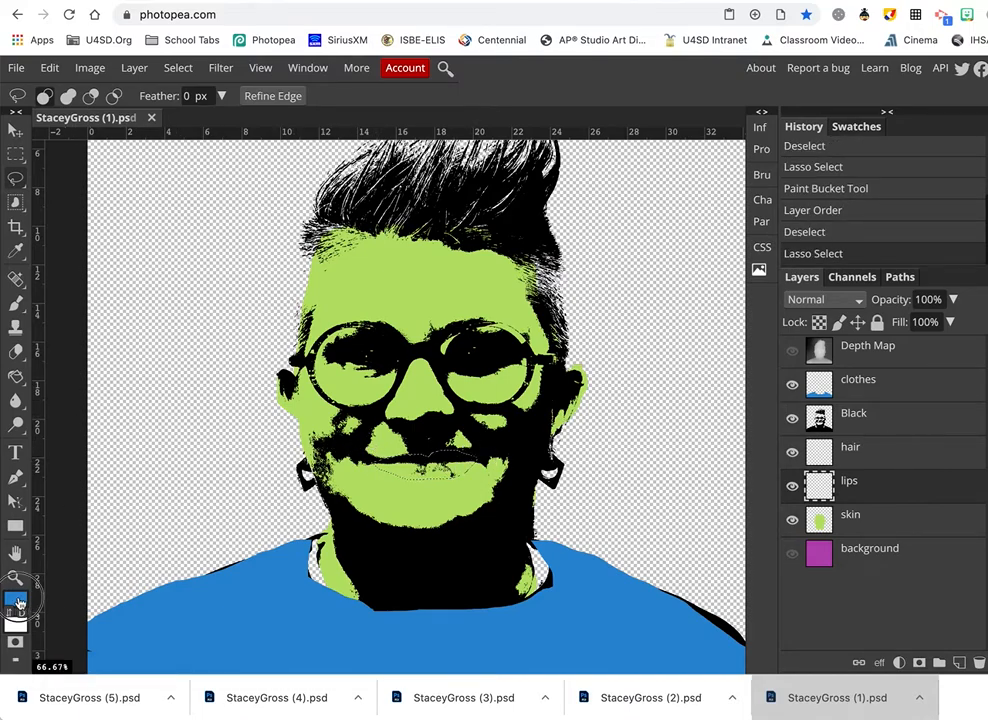
Set the foreground color to purple, hex a1439e, and fill the lips selection with the Paint Bucket Tool
{"action": "left_click", "coordinate": [15, 598]}
{"action": "left_click", "coordinate": [393, 380]}
{"action": "mouse_move", "coordinate": [249, 271]}
{"action": "left_mouse_down"}
{"action": "mouse_move", "coordinate": [259, 277]}
{"action": "mouse_move", "coordinate": [249, 306]}
{"action": "mouse_move", "coordinate": [251, 292]}
{"action": "left_mouse_up"}
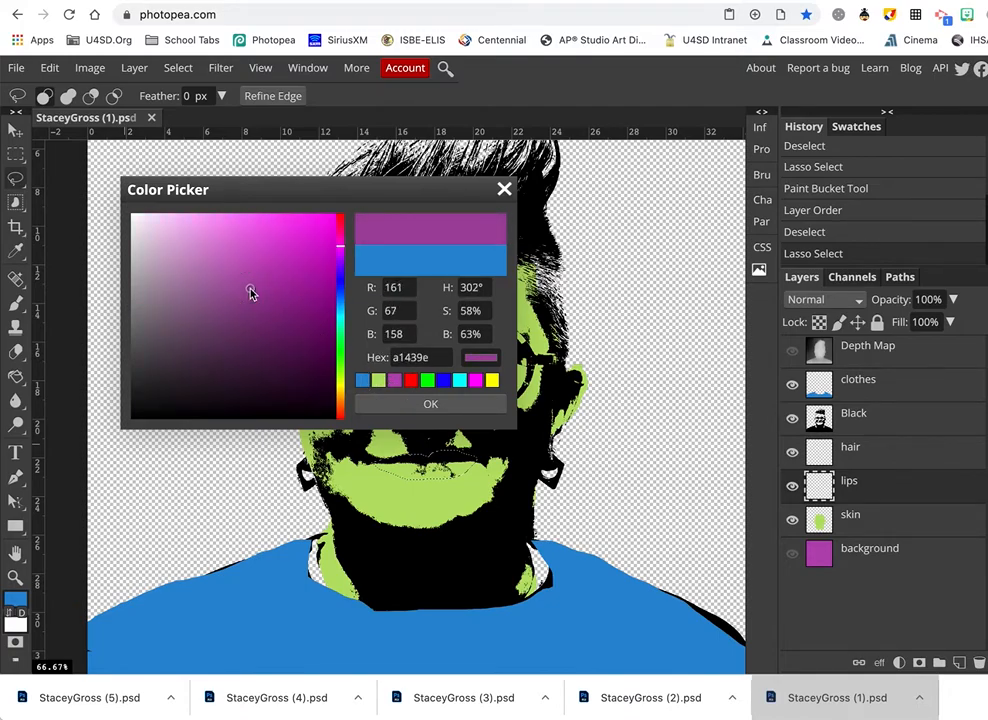
{"action": "left_click", "coordinate": [427, 406]}
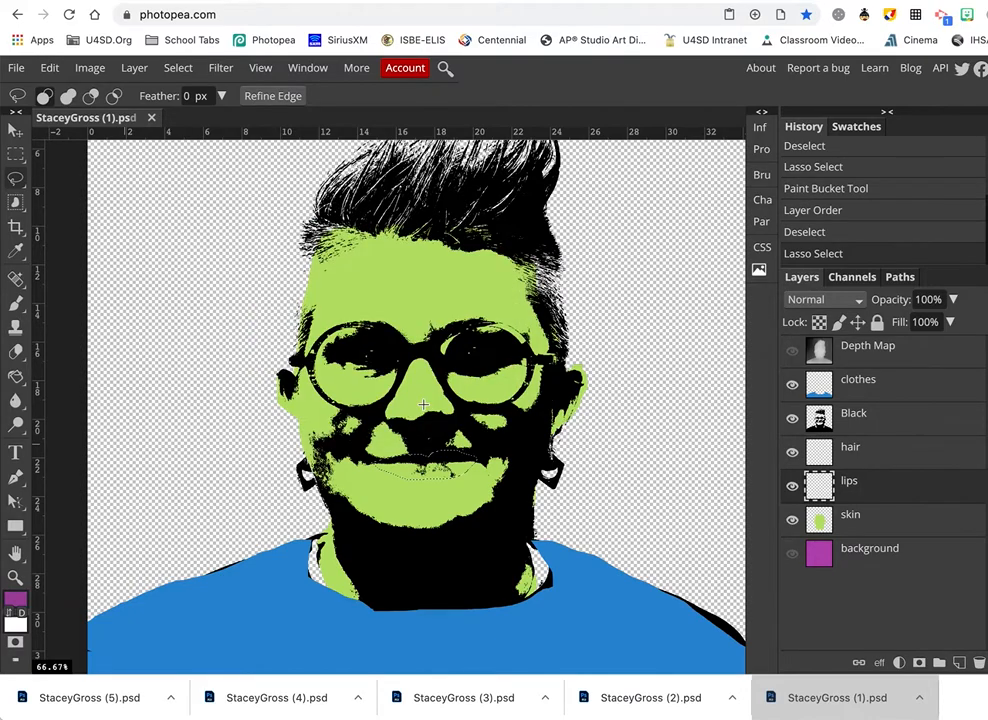
{"action": "left_click", "coordinate": [16, 377]}
{"action": "left_click", "coordinate": [42, 402]}
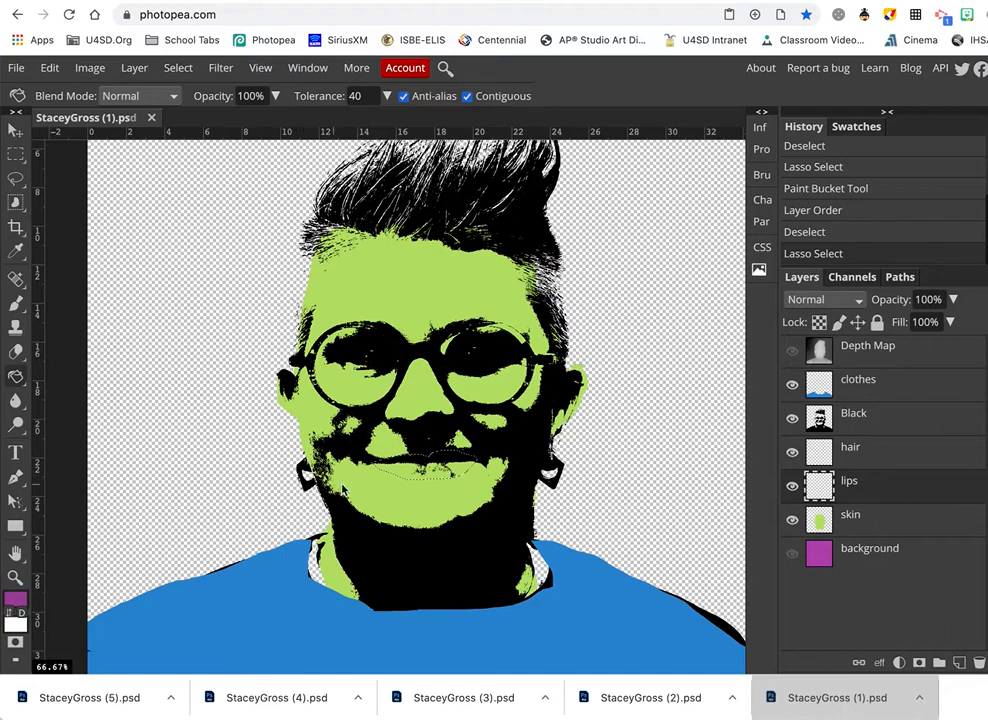
{"action": "left_click", "coordinate": [408, 467]}
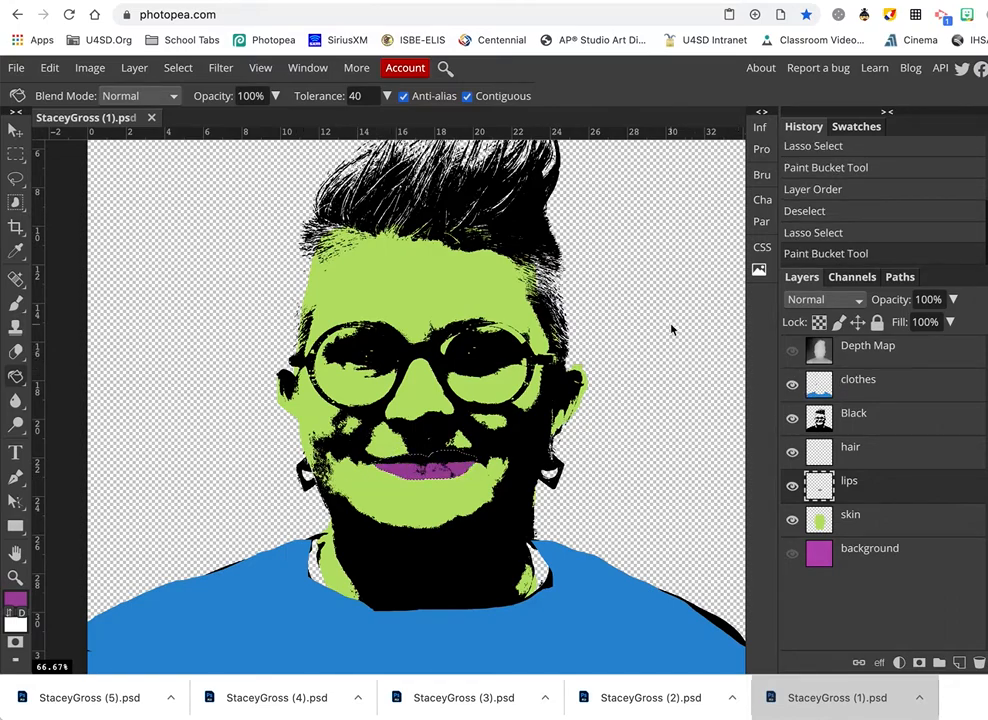
Show the background layer and refill the lips selection with a bluer purple, hex 8743a1
{"action": "left_click", "coordinate": [792, 554]}
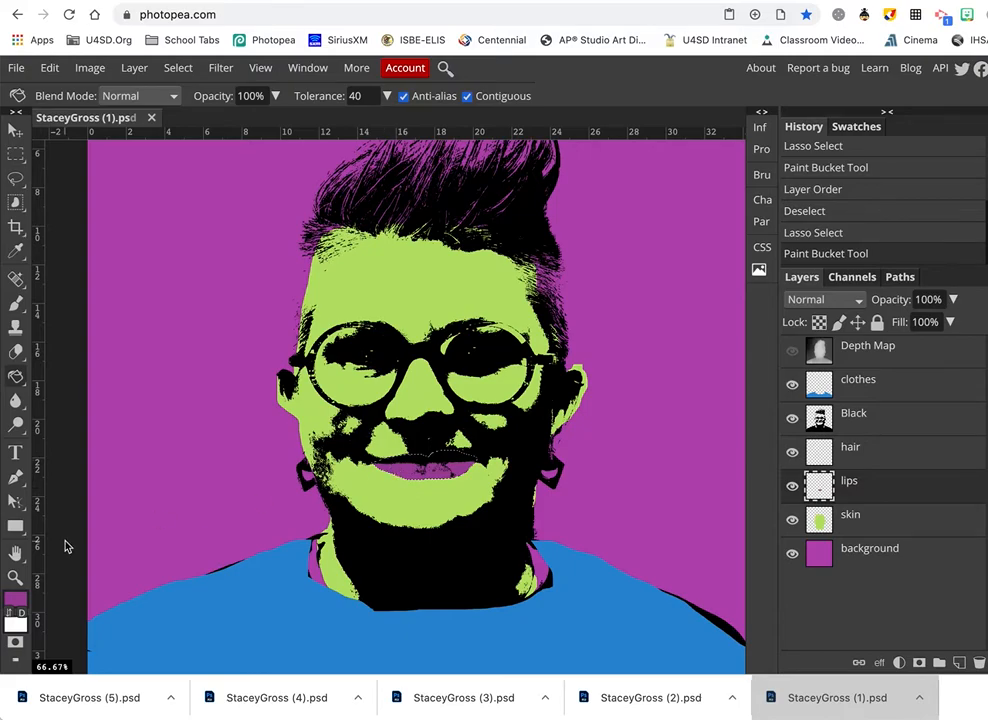
{"action": "left_click", "coordinate": [16, 599]}
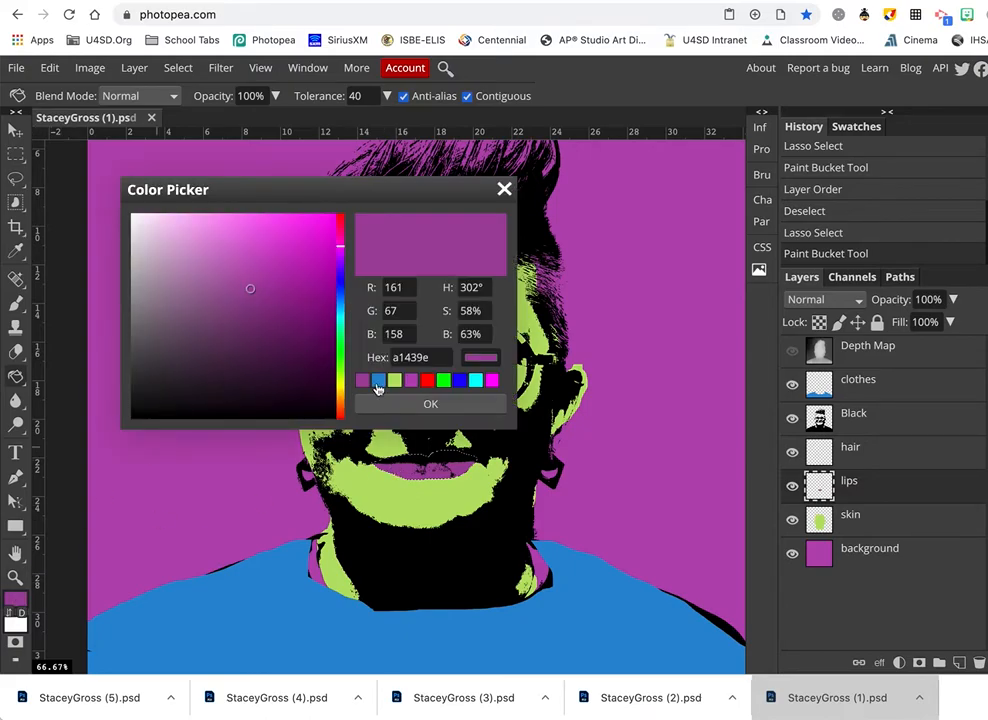
{"action": "left_click_drag", "start_coordinate": [343, 251], "coordinate": [341, 260]}
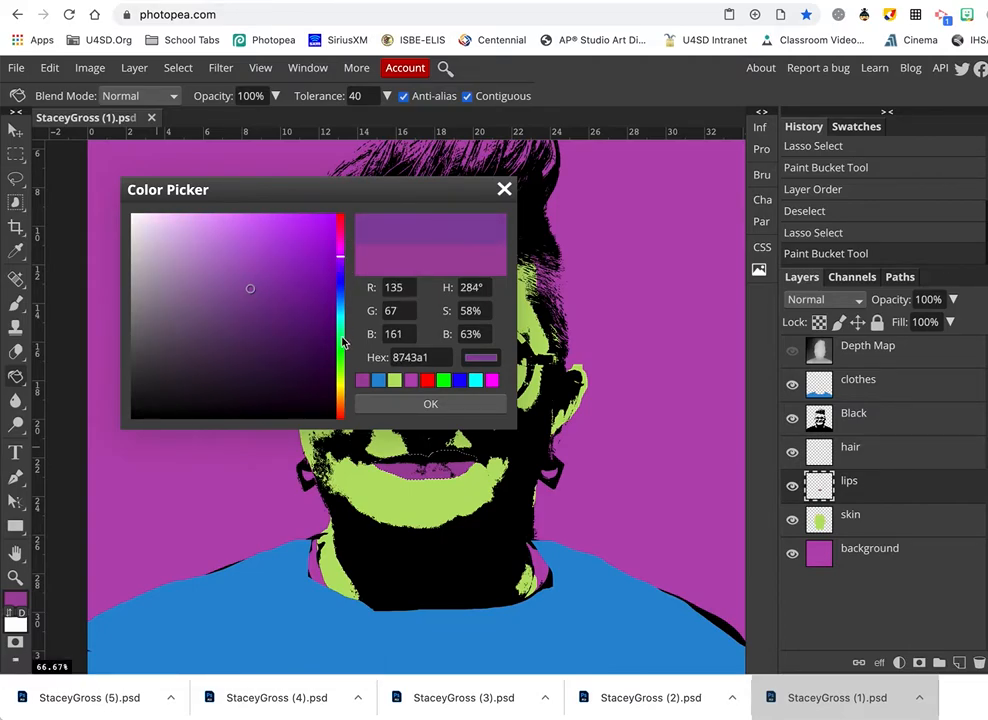
{"action": "left_click", "coordinate": [398, 405]}
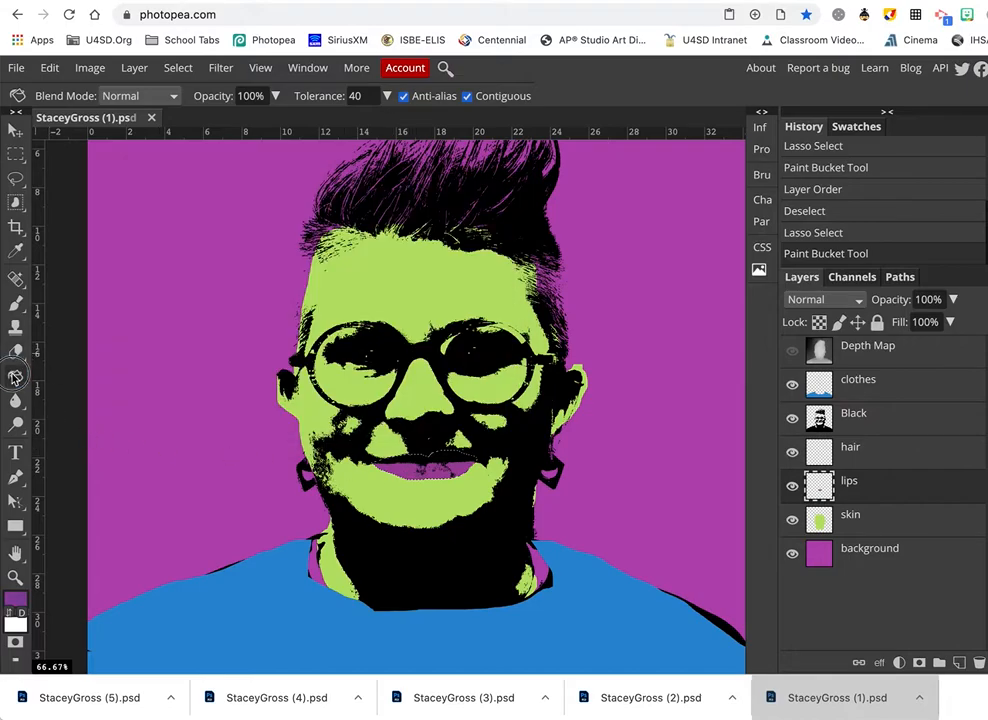
{"action": "left_click", "coordinate": [399, 468]}
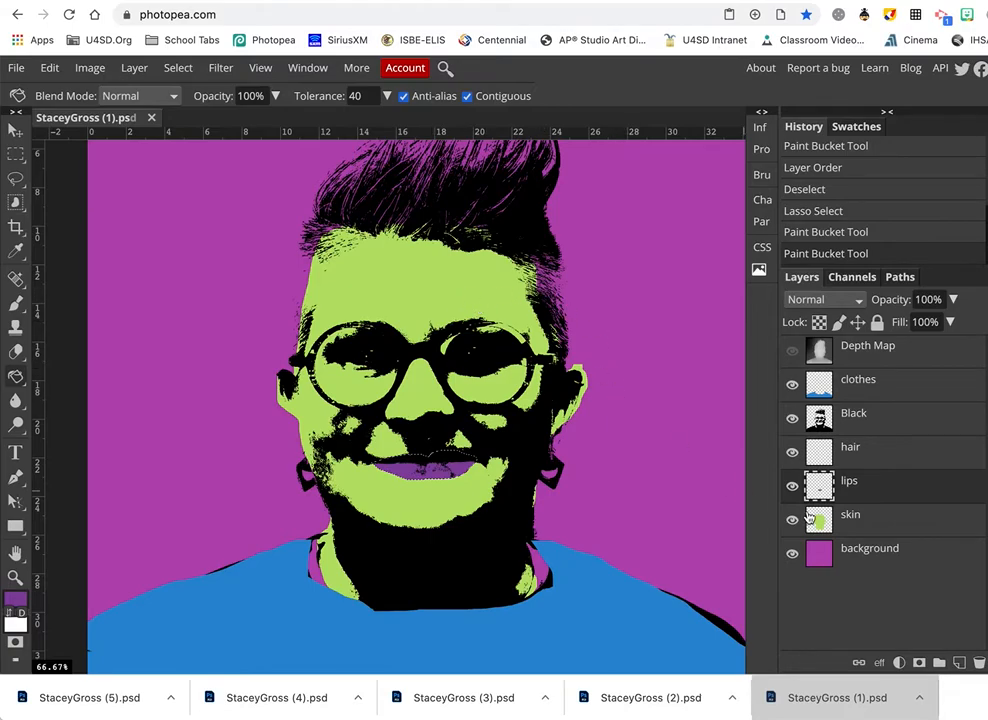
Make the hair layer active and clear the lips selection
{"action": "left_click", "coordinate": [875, 453]}
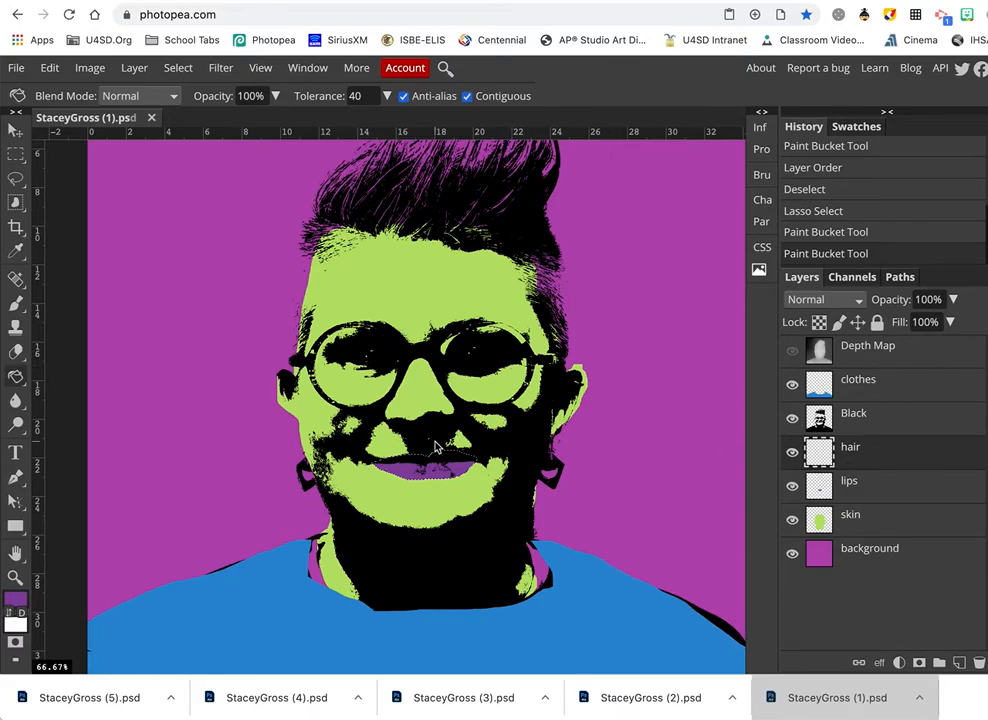
{"action": "key", "text": "ctrl+d"}
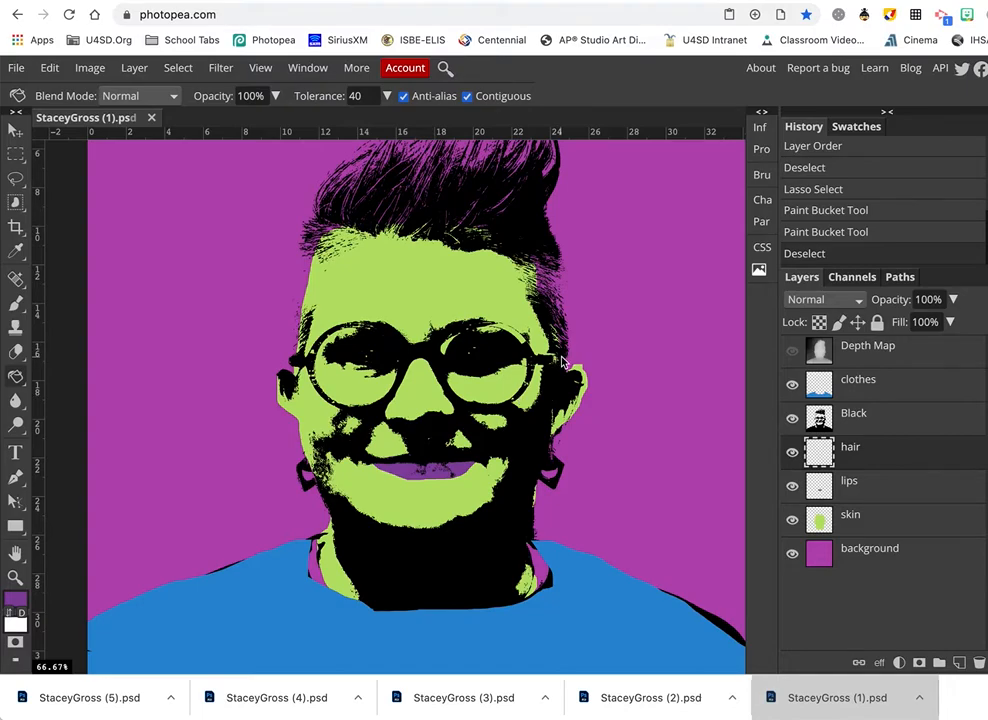
{"action": "scroll", "coordinate": [523, 375], "scroll_direction": "up", "scroll_amount": 3}
{"action": "scroll", "coordinate": [531, 355], "scroll_direction": "up", "scroll_amount": 3}
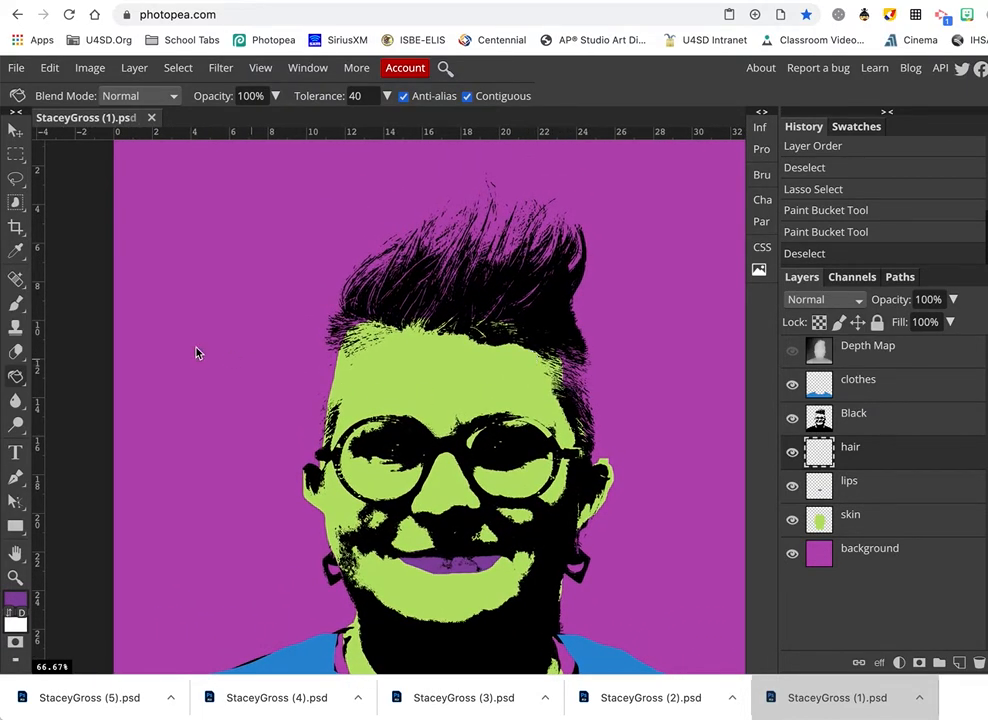
On the hair layer, outline the hair with a freehand Lasso selection and set the foreground color to blue, hex 4a3acf
{"action": "left_click", "coordinate": [15, 178]}
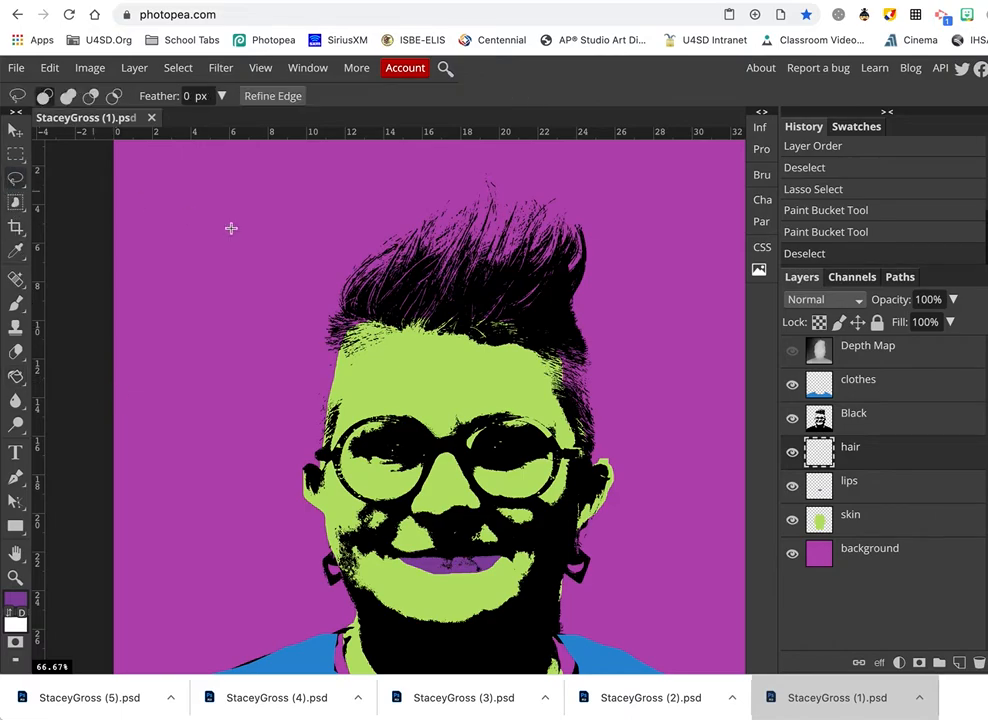
{"action": "mouse_move", "coordinate": [393, 335]}
{"action": "left_mouse_down"}
{"action": "mouse_move", "coordinate": [392, 327]}
{"action": "mouse_move", "coordinate": [359, 347]}
{"action": "mouse_move", "coordinate": [318, 457]}
{"action": "mouse_move", "coordinate": [309, 441]}
{"action": "mouse_move", "coordinate": [322, 328]}
{"action": "mouse_move", "coordinate": [344, 273]}
{"action": "mouse_move", "coordinate": [375, 245]}
{"action": "mouse_move", "coordinate": [487, 187]}
{"action": "mouse_move", "coordinate": [567, 214]}
{"action": "mouse_move", "coordinate": [580, 236]}
{"action": "mouse_move", "coordinate": [567, 289]}
{"action": "mouse_move", "coordinate": [583, 390]}
{"action": "mouse_move", "coordinate": [570, 440]}
{"action": "mouse_move", "coordinate": [553, 376]}
{"action": "mouse_move", "coordinate": [531, 345]}
{"action": "mouse_move", "coordinate": [412, 326]}
{"action": "mouse_move", "coordinate": [390, 334]}
{"action": "left_mouse_up"}
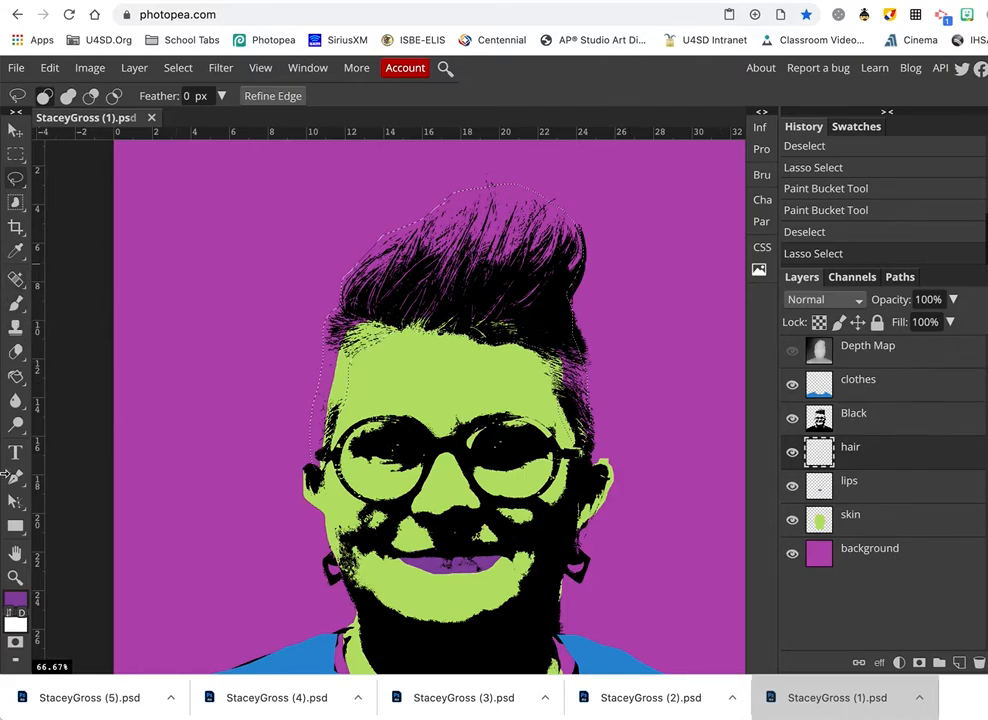
{"action": "left_click", "coordinate": [14, 600]}
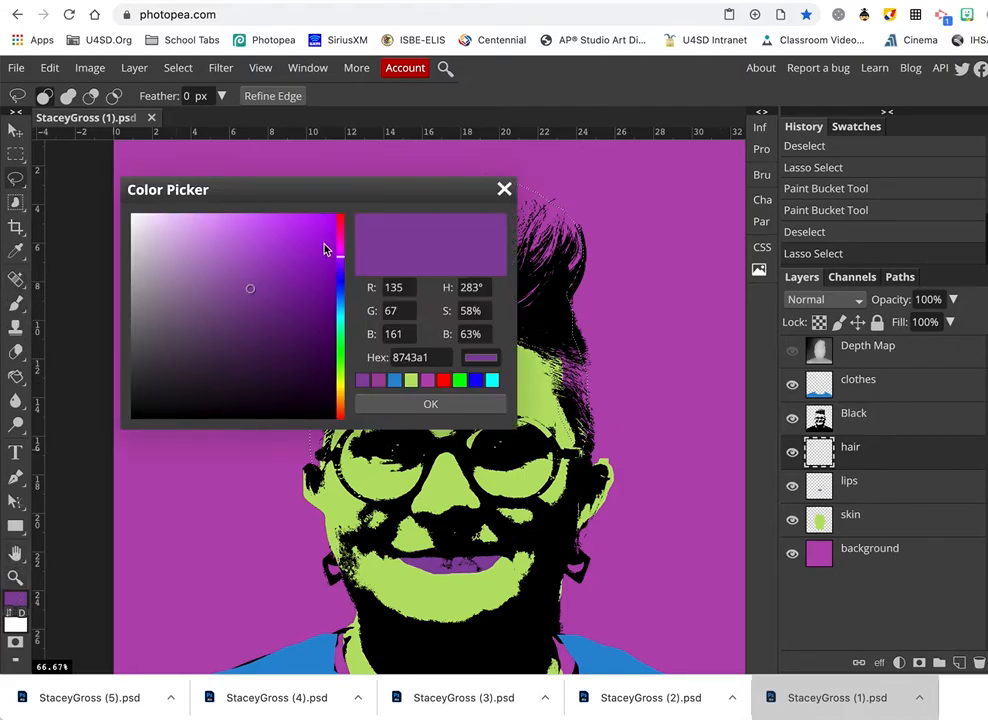
{"action": "left_click_drag", "start_coordinate": [344, 265], "coordinate": [342, 278]}
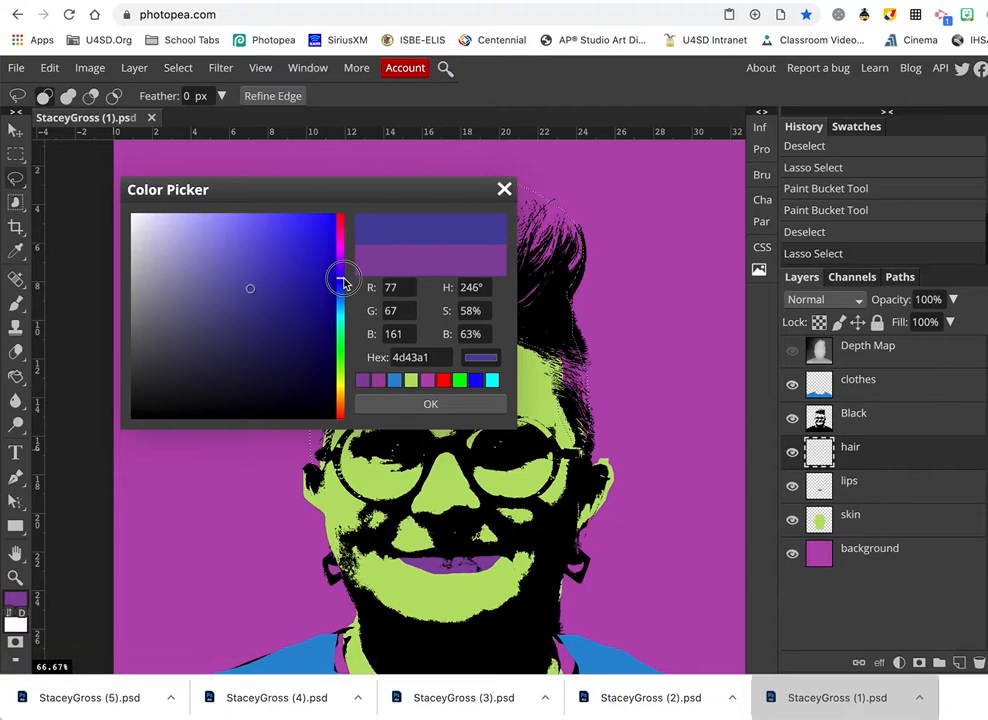
{"action": "left_click_drag", "start_coordinate": [250, 287], "coordinate": [279, 257]}
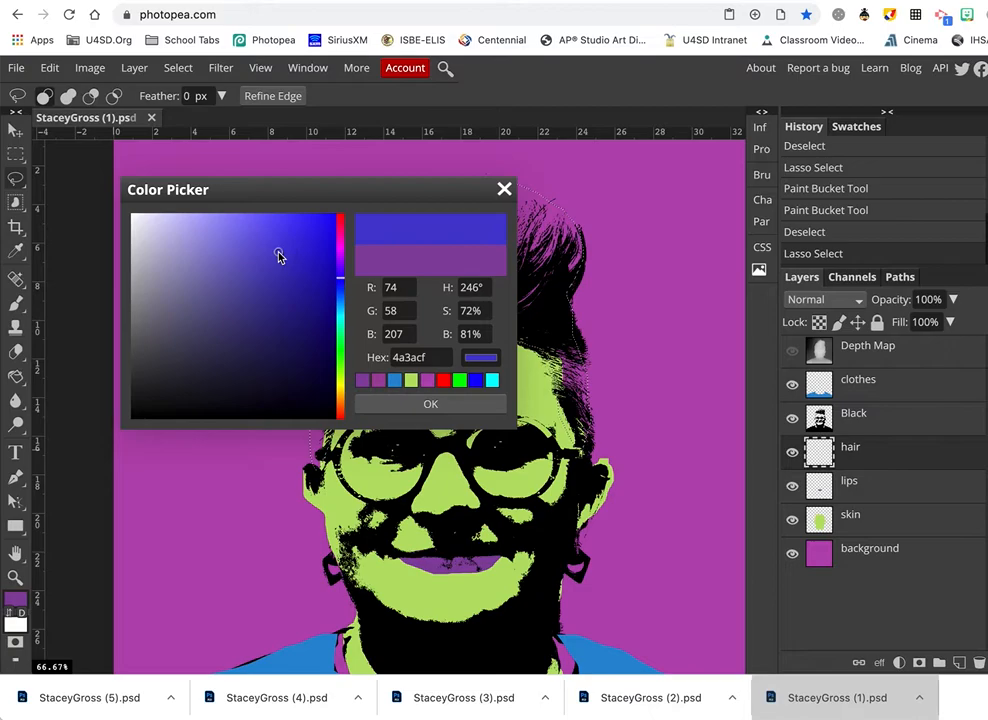
{"action": "left_click", "coordinate": [425, 402]}
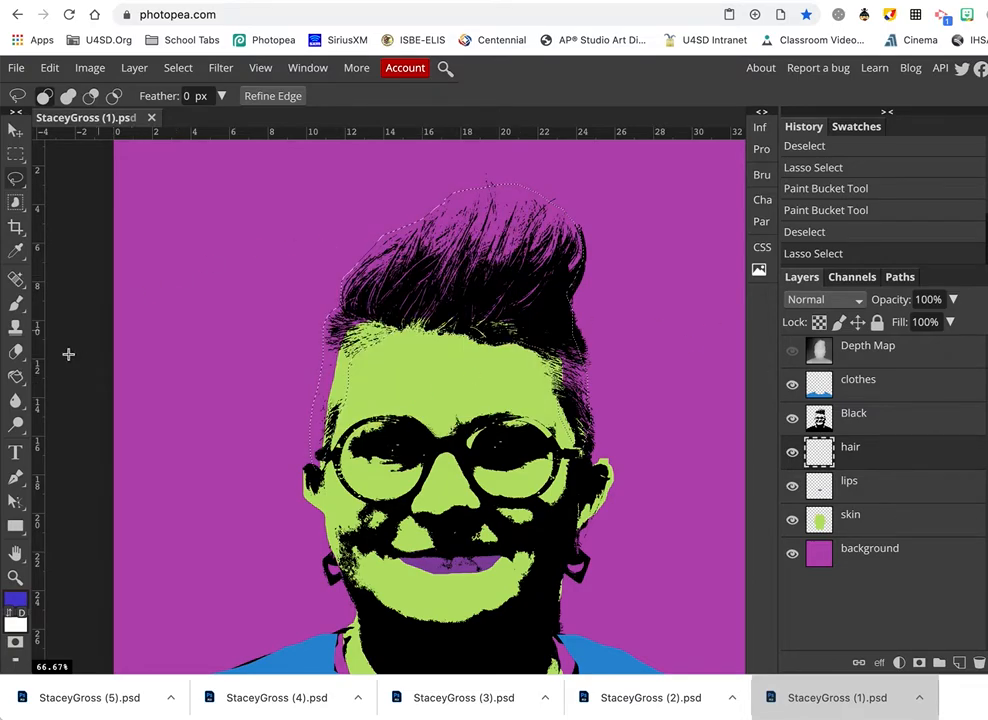
Fill the hair selection with the blue foreground color using the Paint Bucket Tool and clear the selection
{"action": "left_click", "coordinate": [15, 377]}
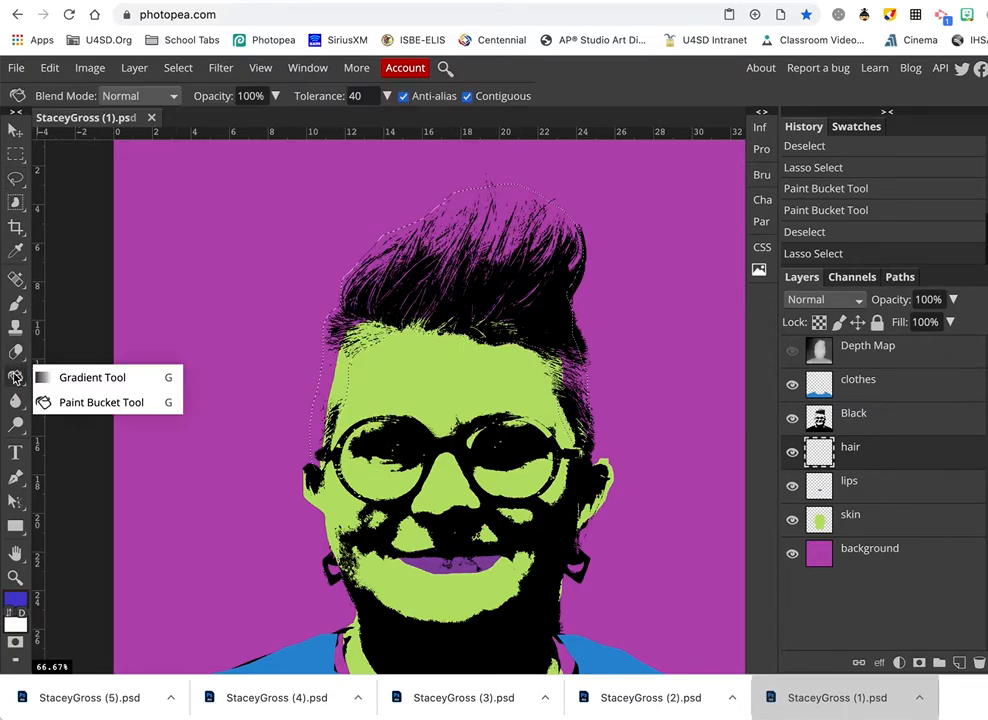
{"action": "left_click", "coordinate": [72, 402]}
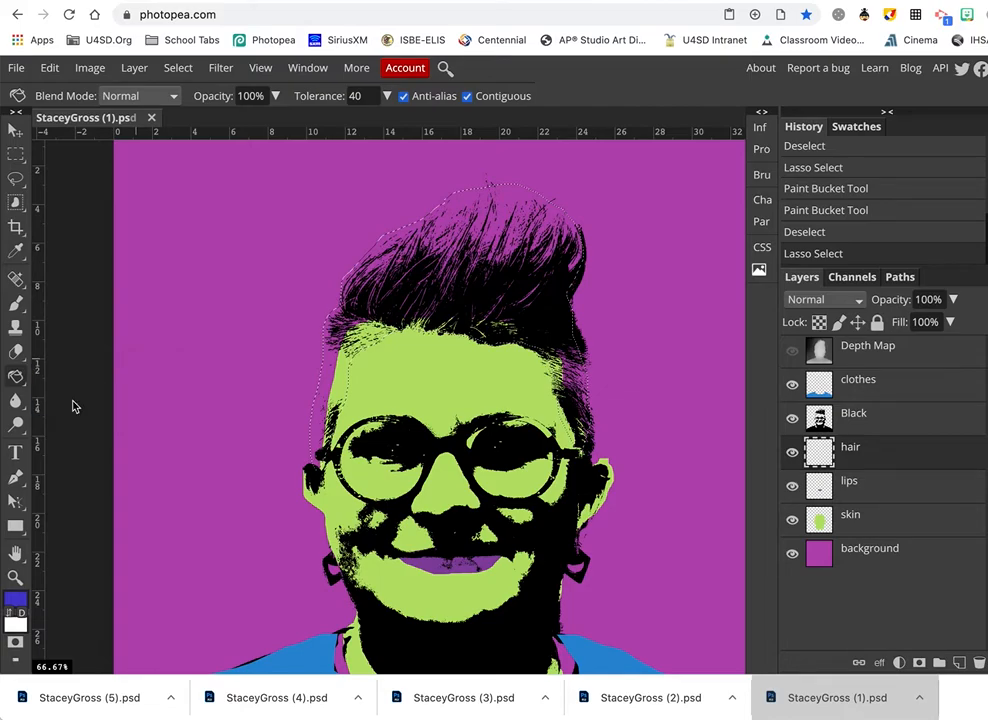
{"action": "left_click", "coordinate": [406, 274]}
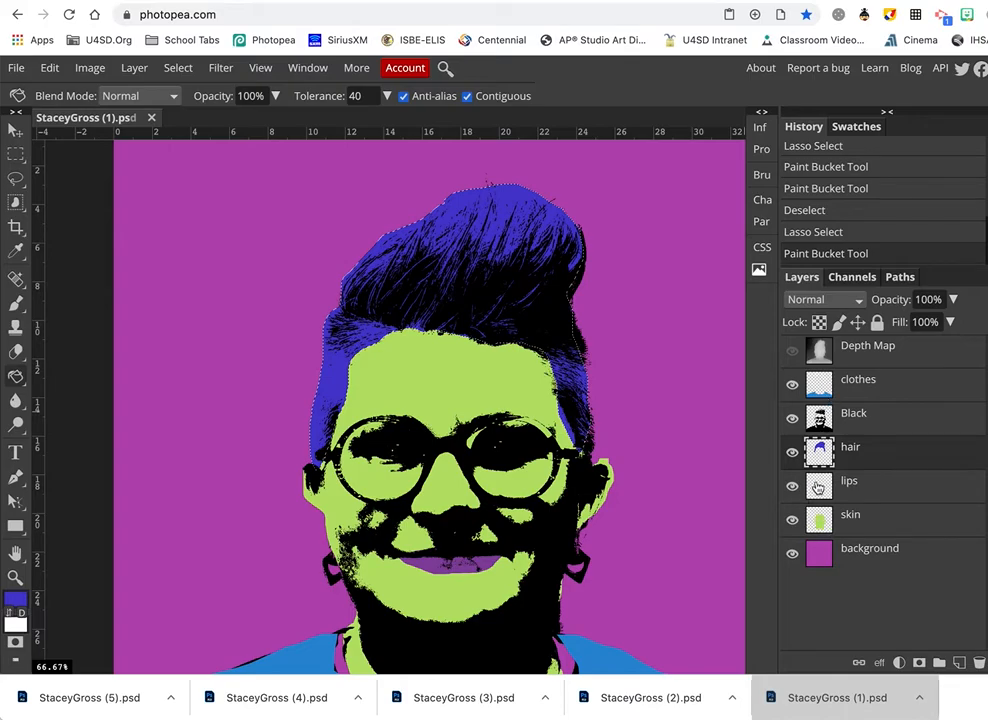
{"action": "key", "text": "ctrl+minus"}
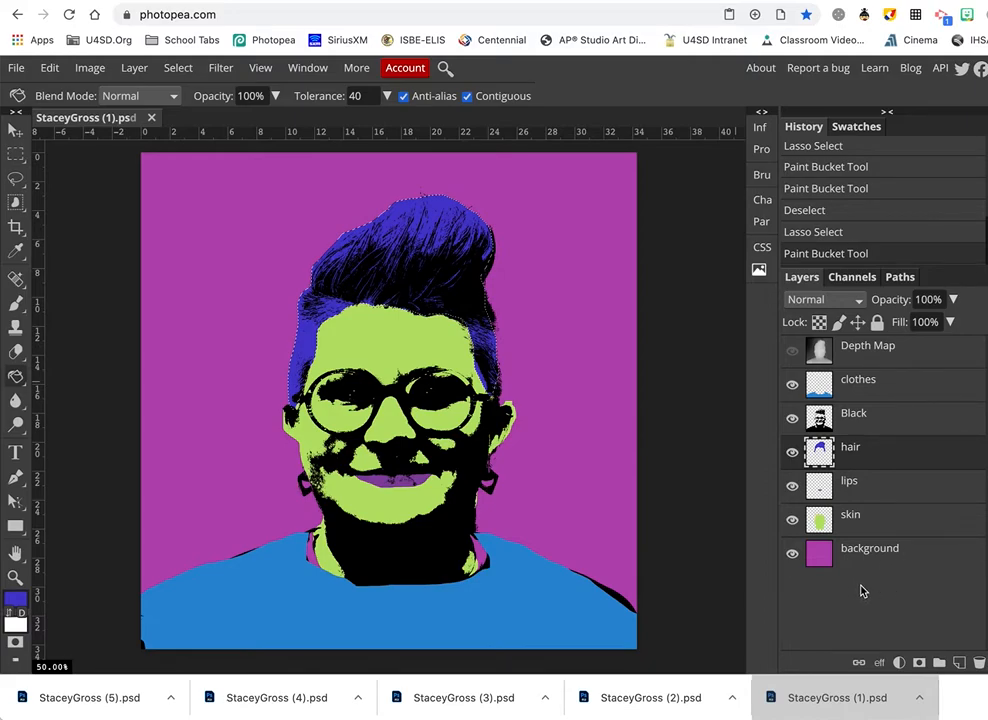
{"action": "key", "text": "ctrl+d"}
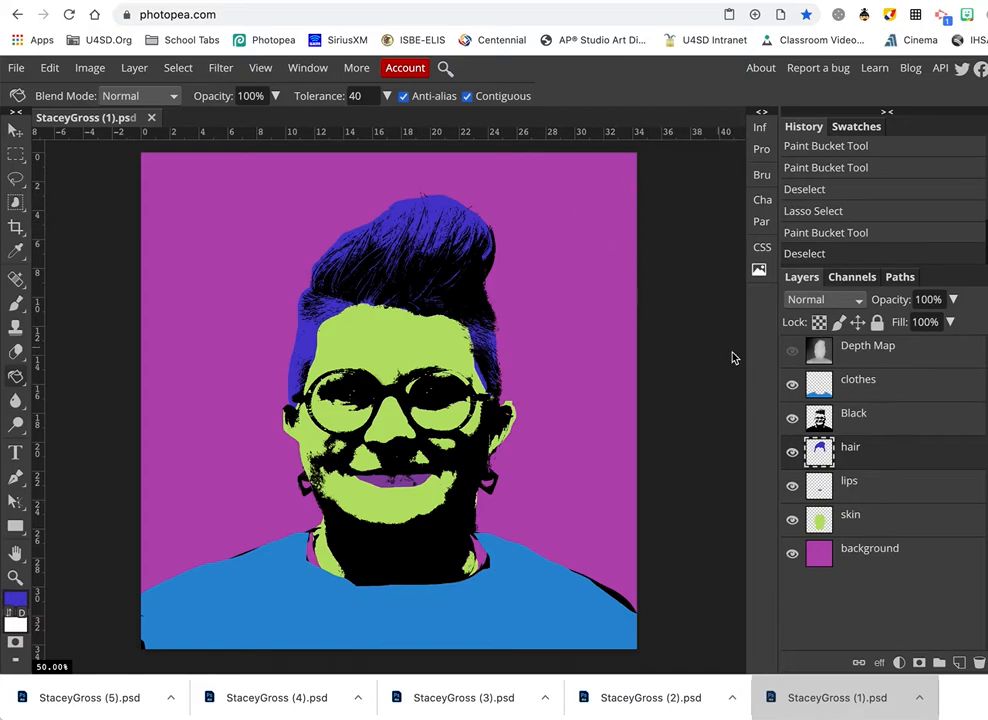
Try moving the clothes and Black layers to other stacking positions and return them to their original order
{"action": "mouse_move", "coordinate": [860, 390]}
{"action": "left_mouse_down"}
{"action": "mouse_move", "coordinate": [862, 380]}
{"action": "mouse_move", "coordinate": [882, 388]}
{"action": "mouse_move", "coordinate": [880, 435]}
{"action": "mouse_move", "coordinate": [875, 390]}
{"action": "left_mouse_up"}
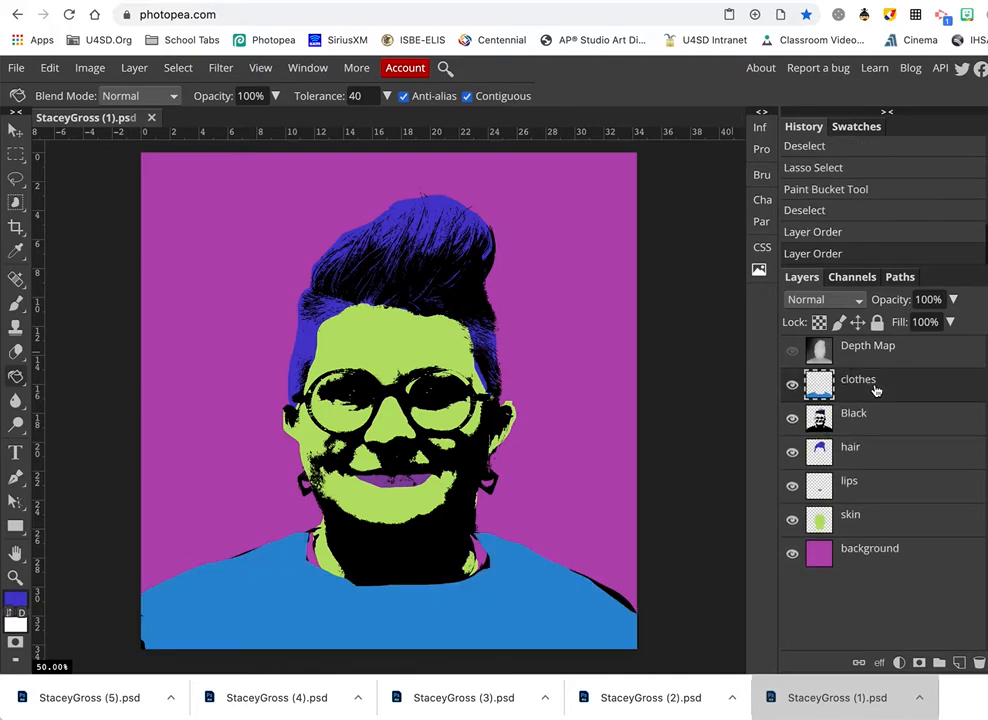
{"action": "left_click_drag", "start_coordinate": [873, 452], "coordinate": [873, 406]}
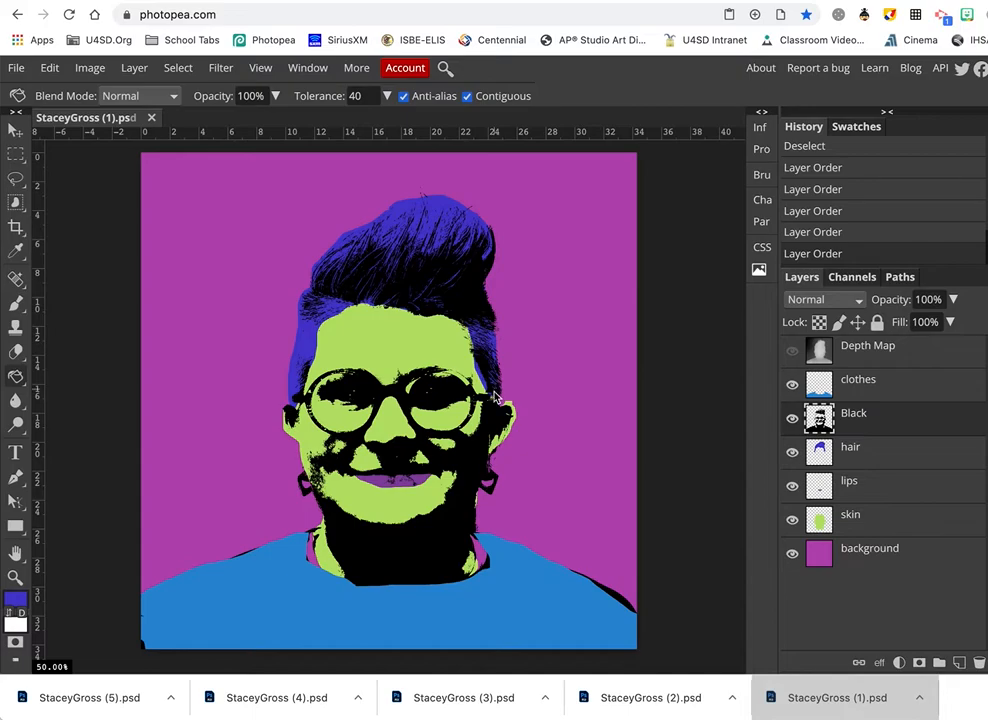
Export the colored portrait as a JPG at 2470 by 2470 px and 70% quality
{"action": "left_click", "coordinate": [15, 68]}
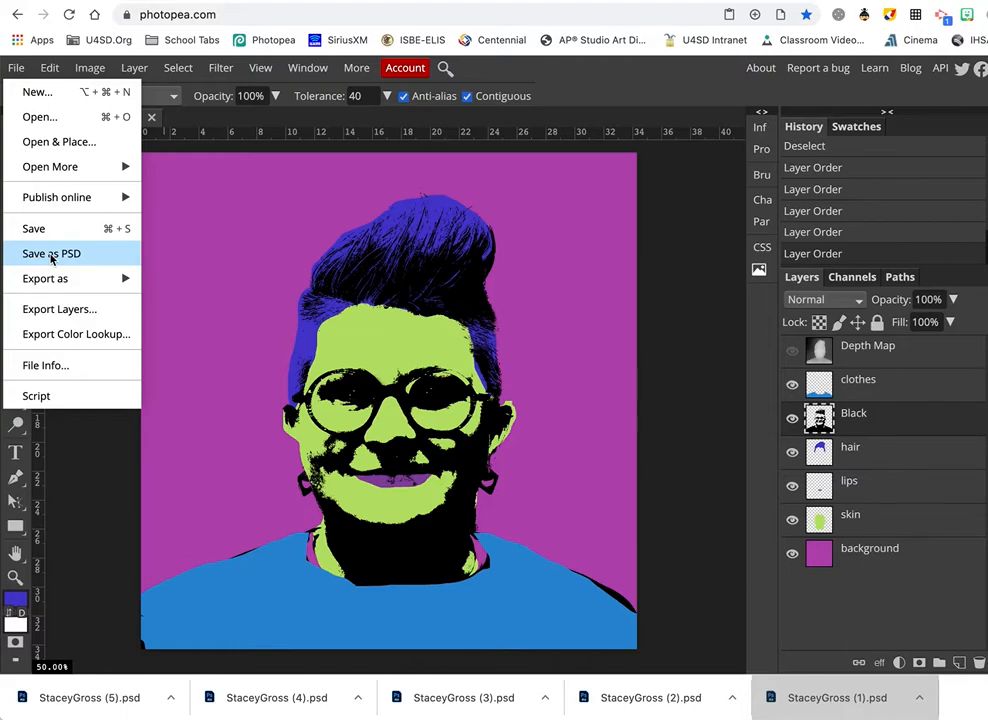
{"action": "mouse_move", "coordinate": [48, 280]}
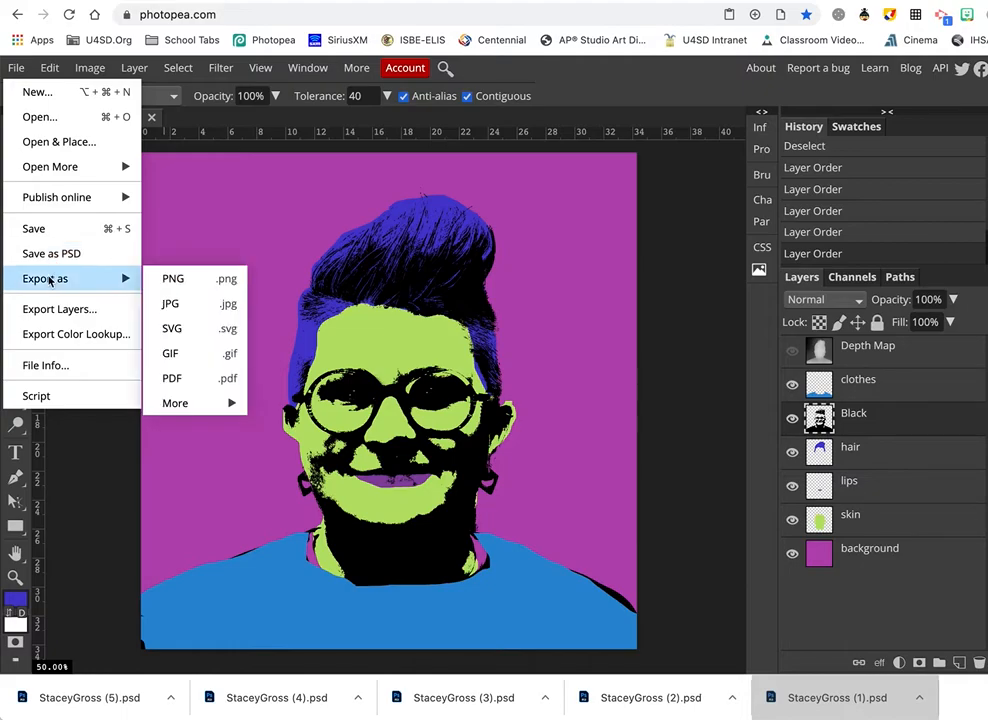
{"action": "left_click", "coordinate": [170, 305]}
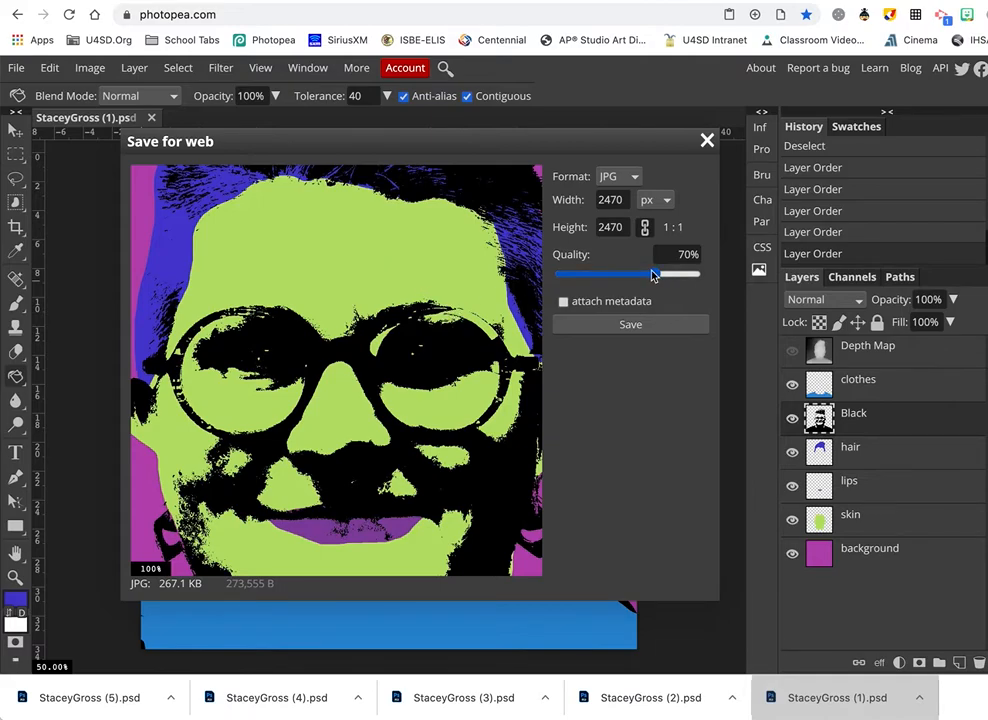
{"action": "left_click", "coordinate": [630, 326]}
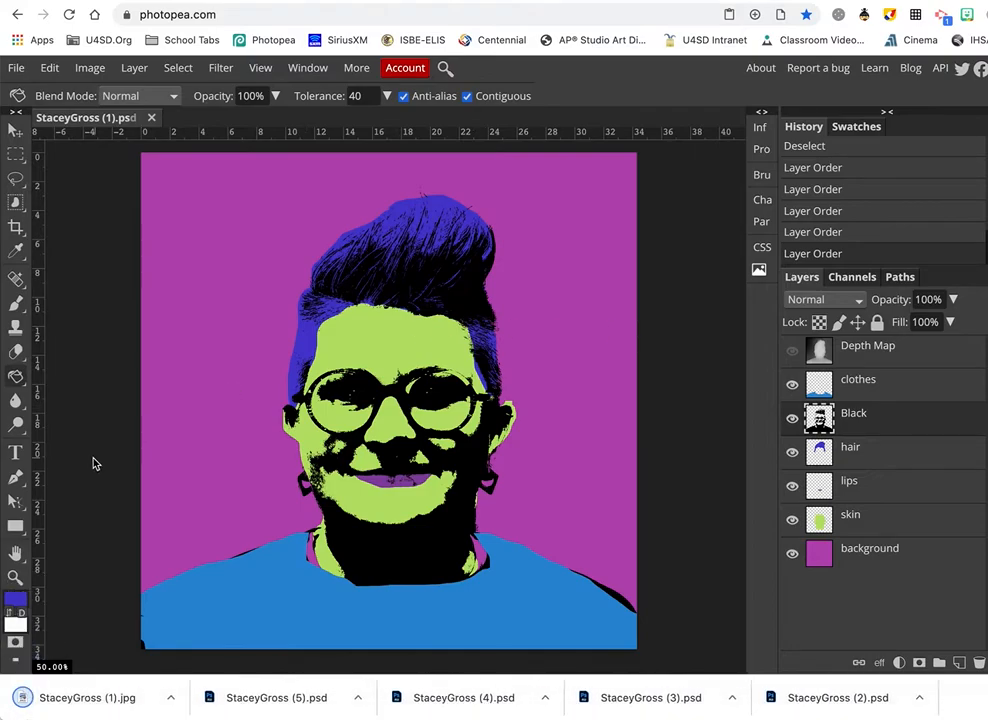